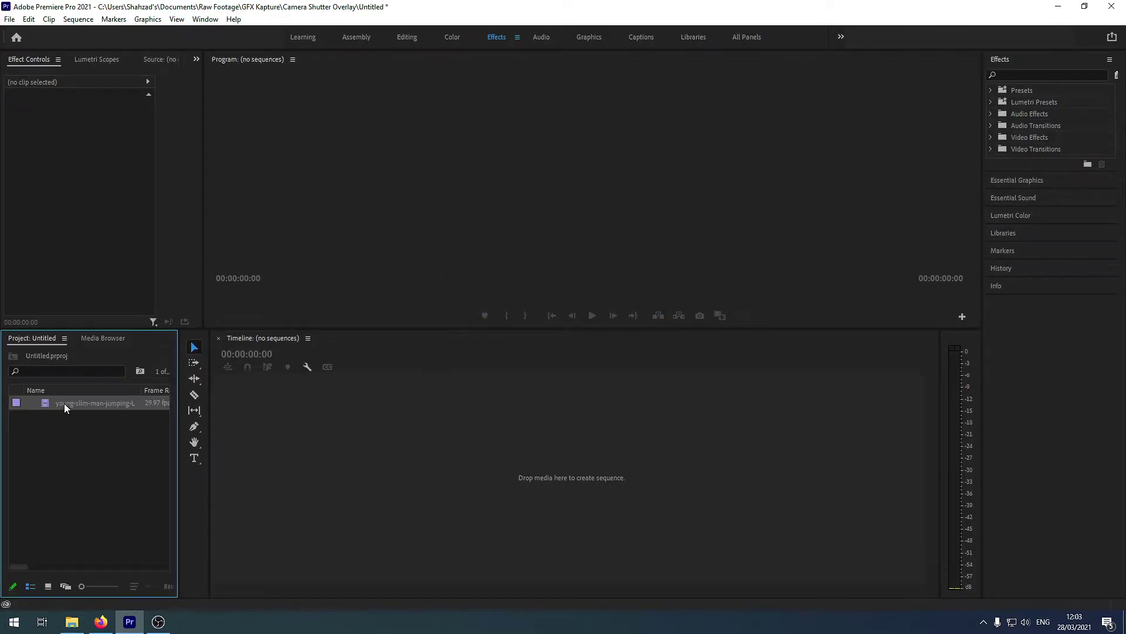
- Build a sequence from the jumping clip, scrub to about 1:28, and enlarge the Program monitor
left_click_drag(64, 403, 357, 442)
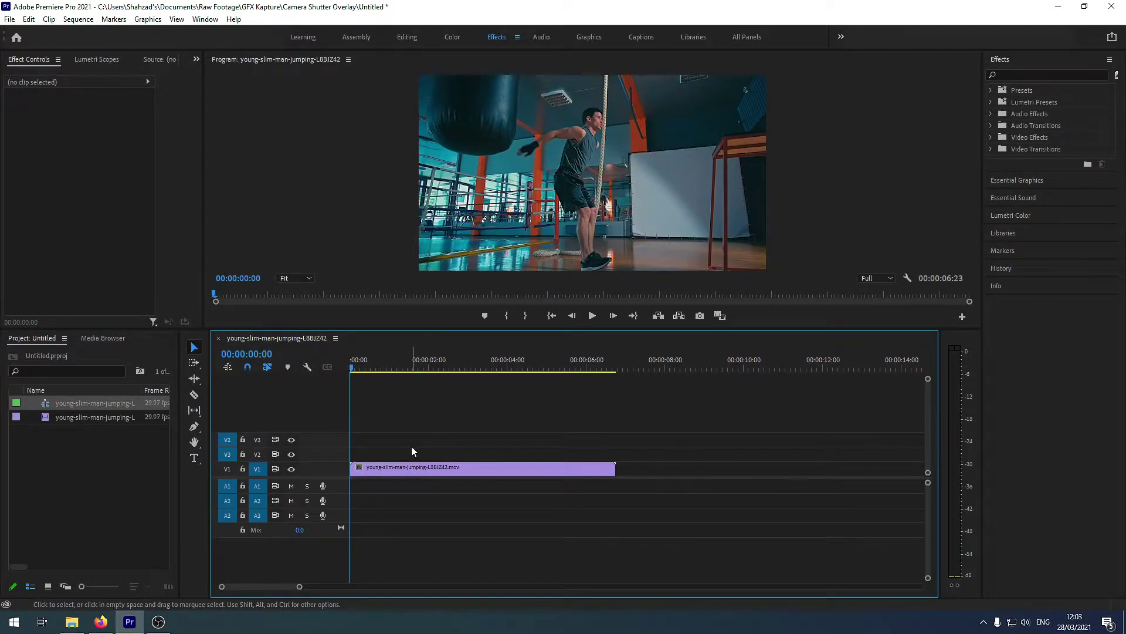
left_click(426, 368)
mouse_move(431, 369)
left_mouse_down()
mouse_move(554, 372)
mouse_move(429, 375)
left_mouse_up()
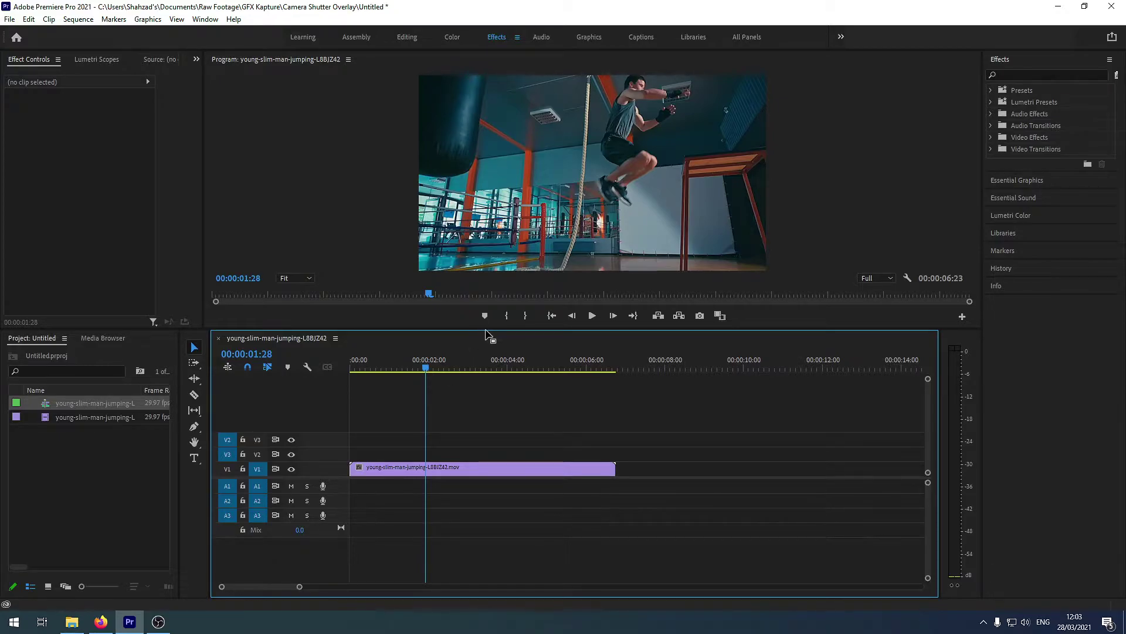
left_click_drag(490, 332, 503, 440)
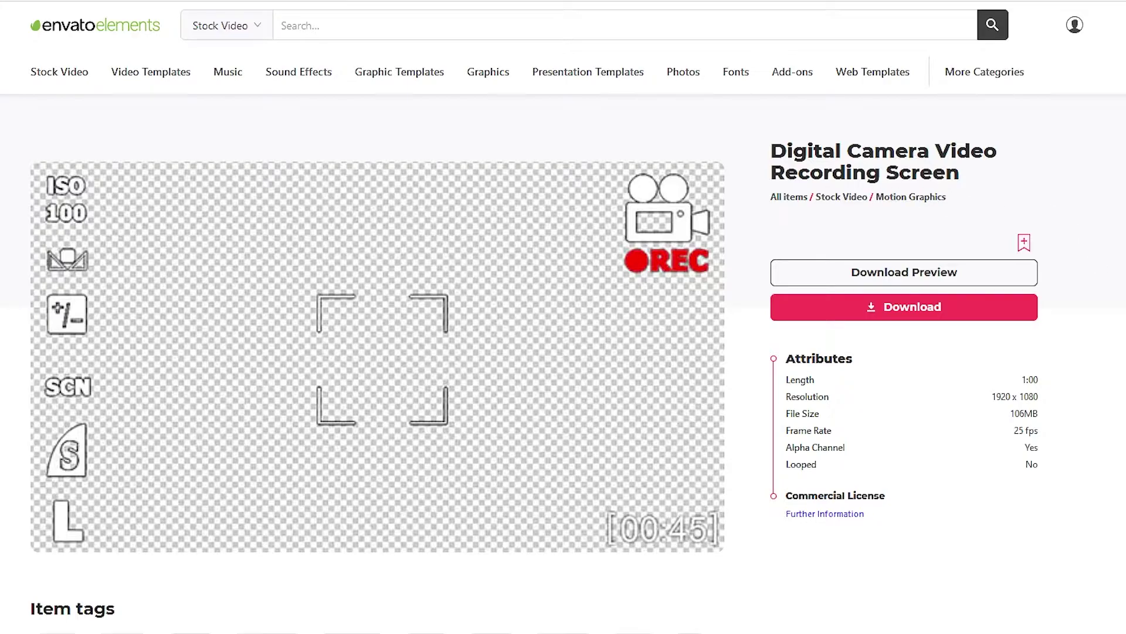
- Review the Digital Camera Video Recording Screen overlay's 1920 x 1080 alpha-channel details on Envato Elements
mouse_move(655, 295)
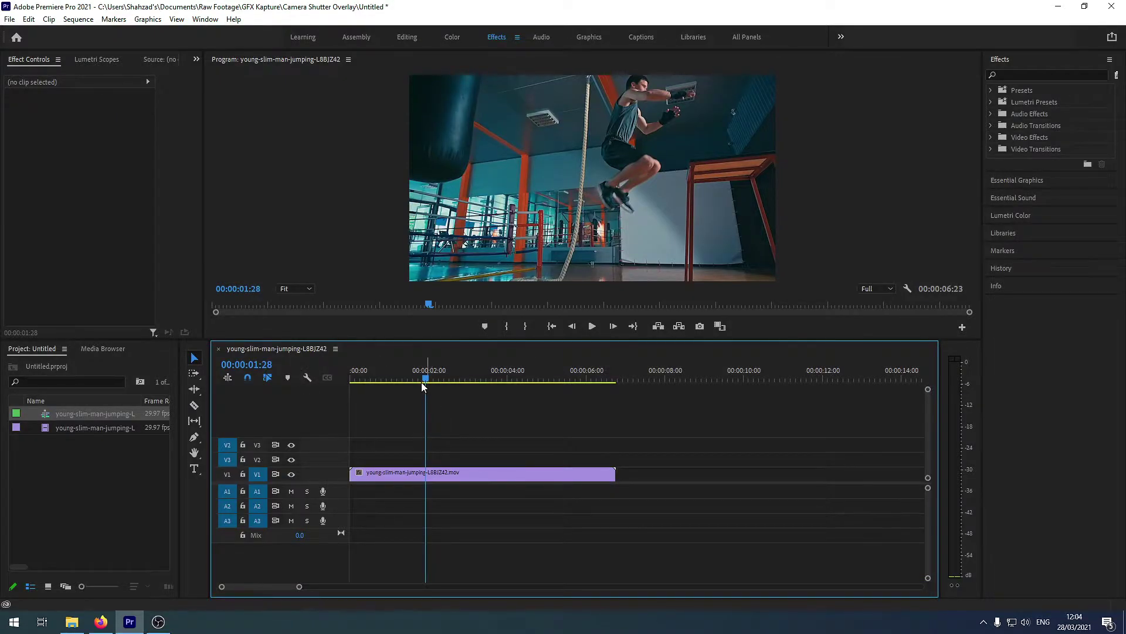
- Freeze the jumping clip from about 00:00:01:29 onward with Add Frame Hold, then scrub to review
mouse_move(423, 380)
left_mouse_down()
mouse_move(402, 380)
mouse_move(427, 385)
left_mouse_up()
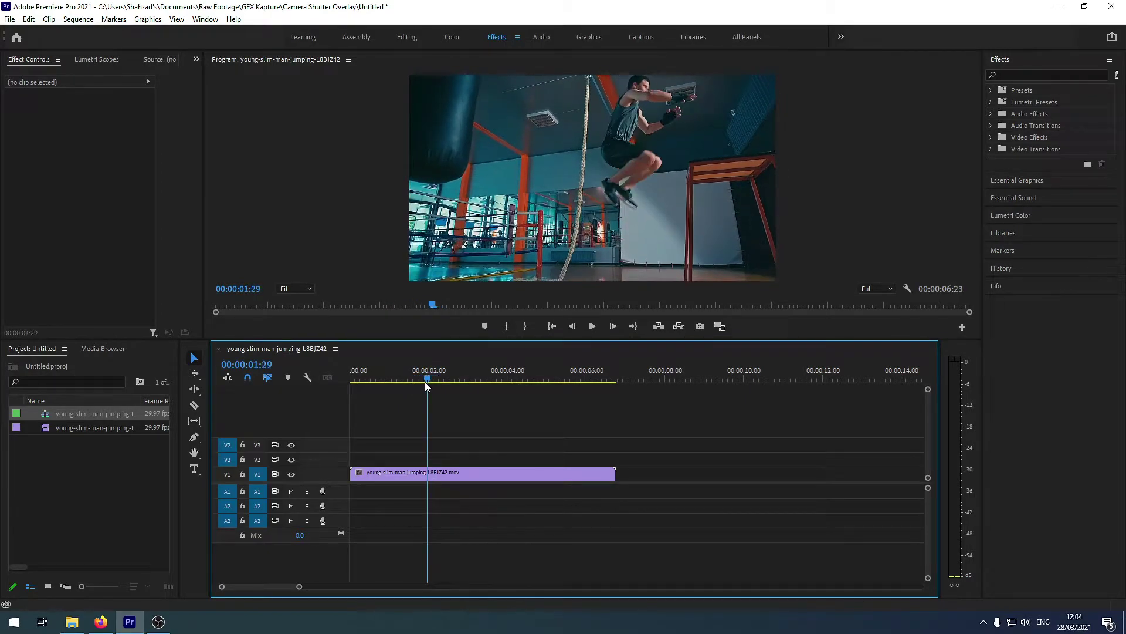
right_click(426, 476)
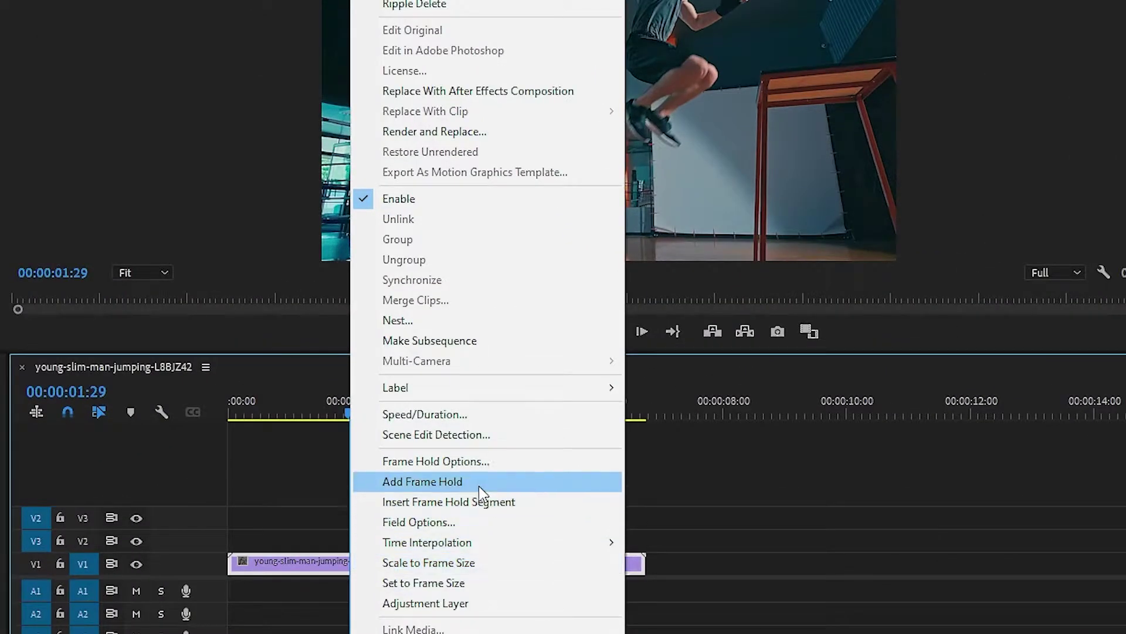
left_click(487, 481)
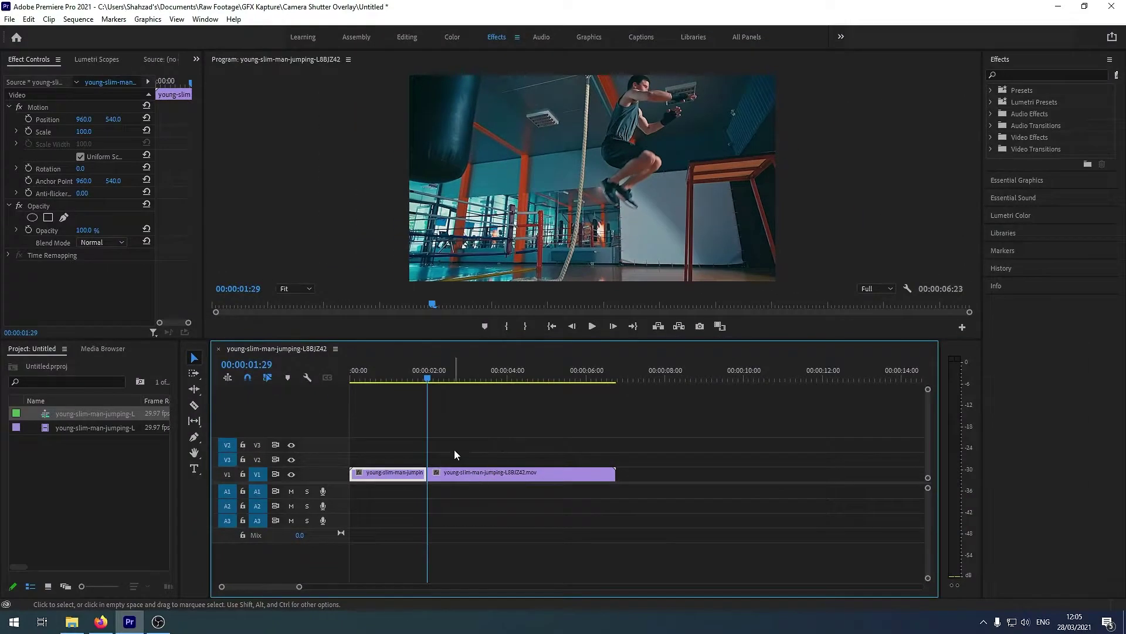
left_click_drag(429, 376, 537, 389)
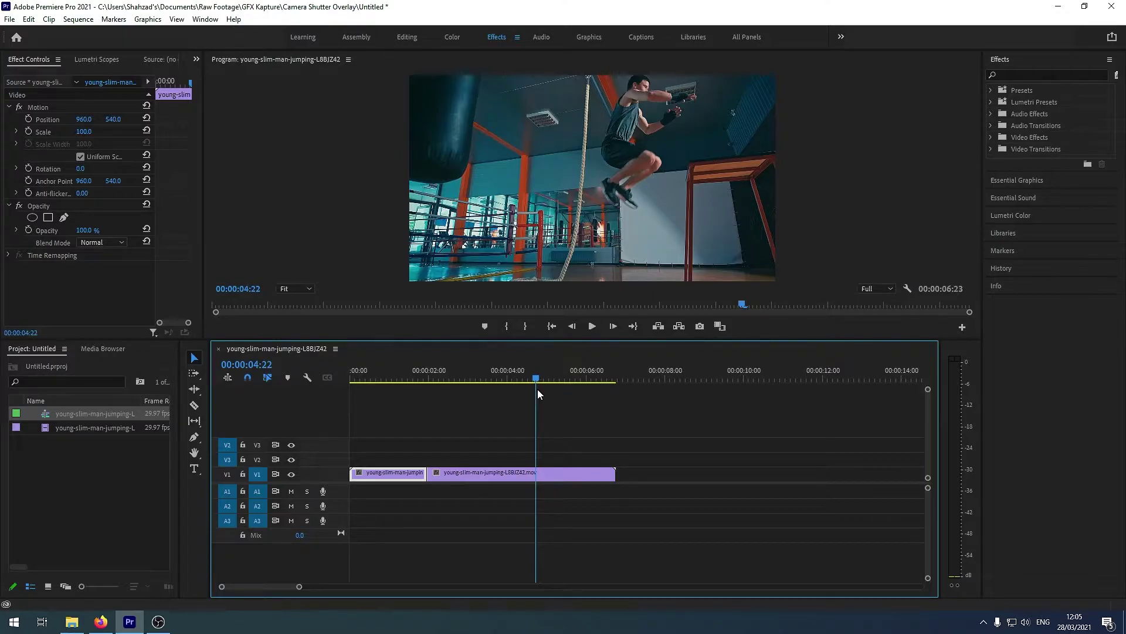
left_click_drag(538, 389, 431, 414)
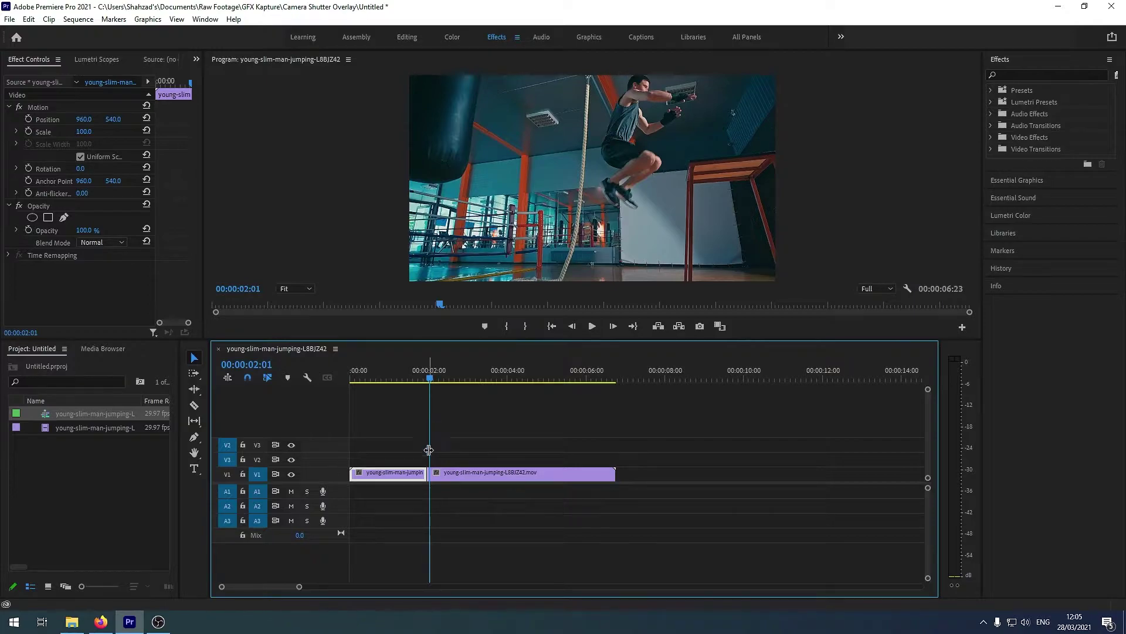
- Undo the frame hold, insert a frame hold segment at 00:00:02:01, and play it back
key("ctrl+z")
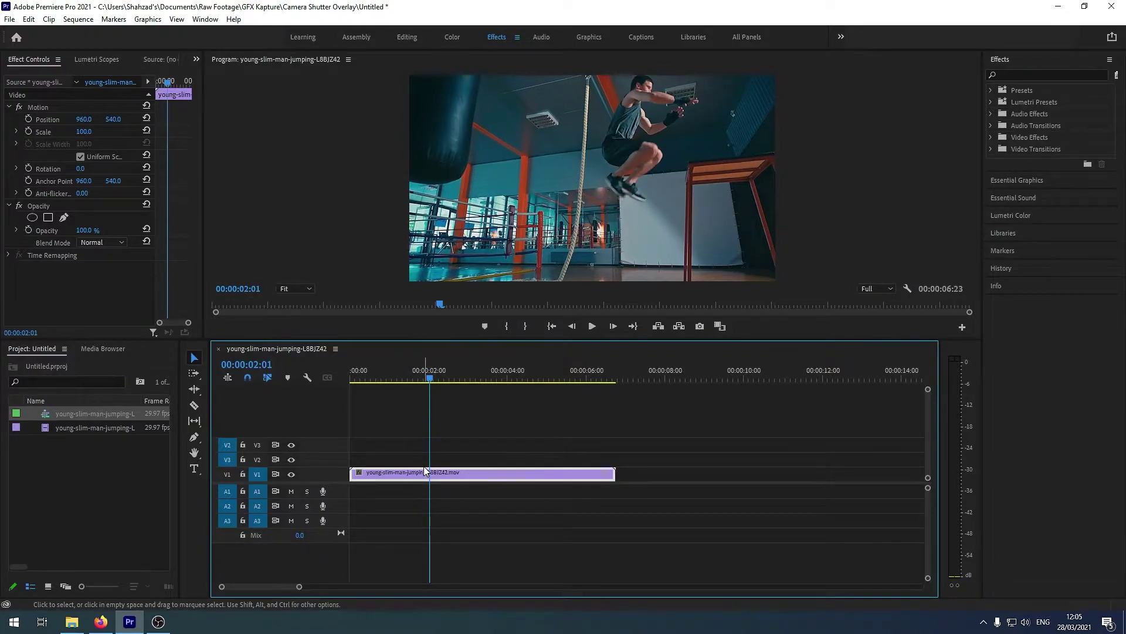
right_click(435, 480)
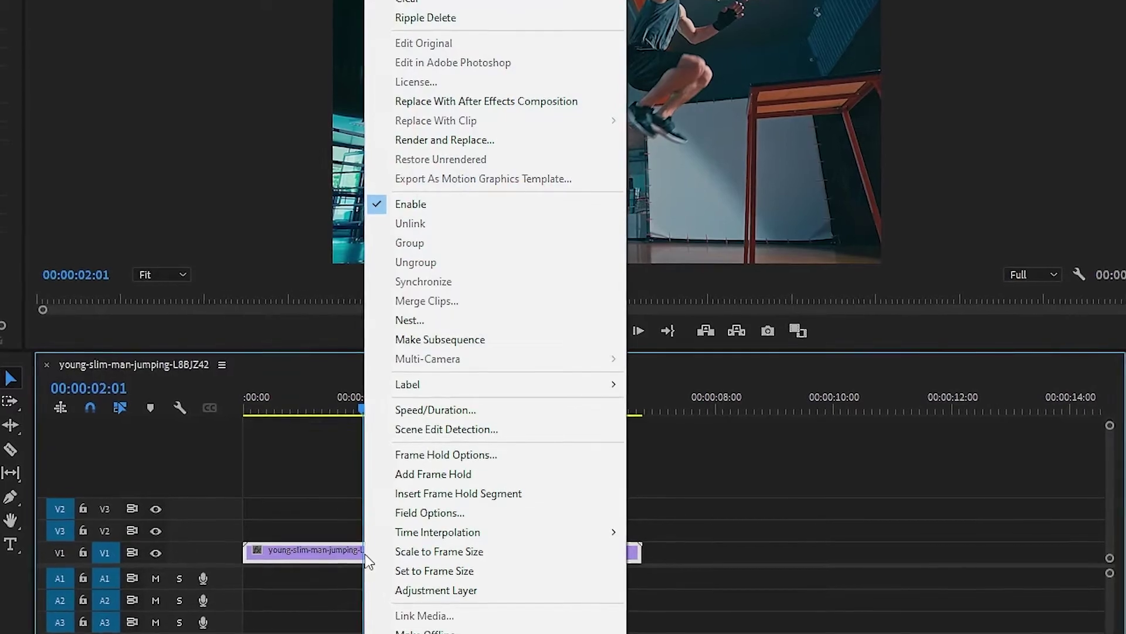
left_click(455, 492)
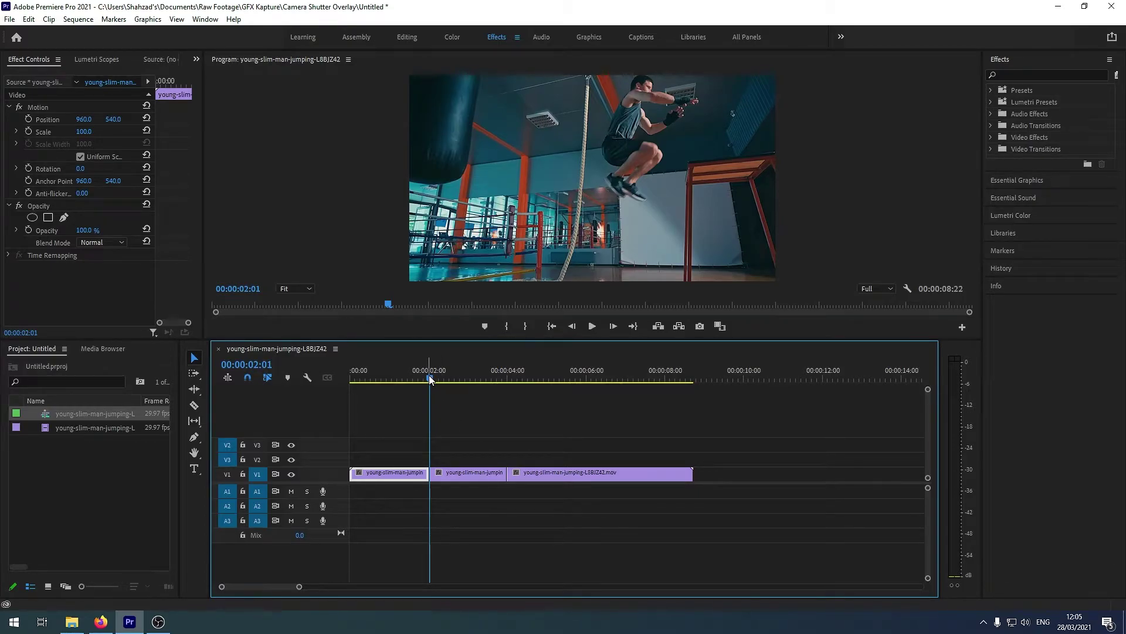
left_click_drag(429, 375, 379, 392)
key("space")
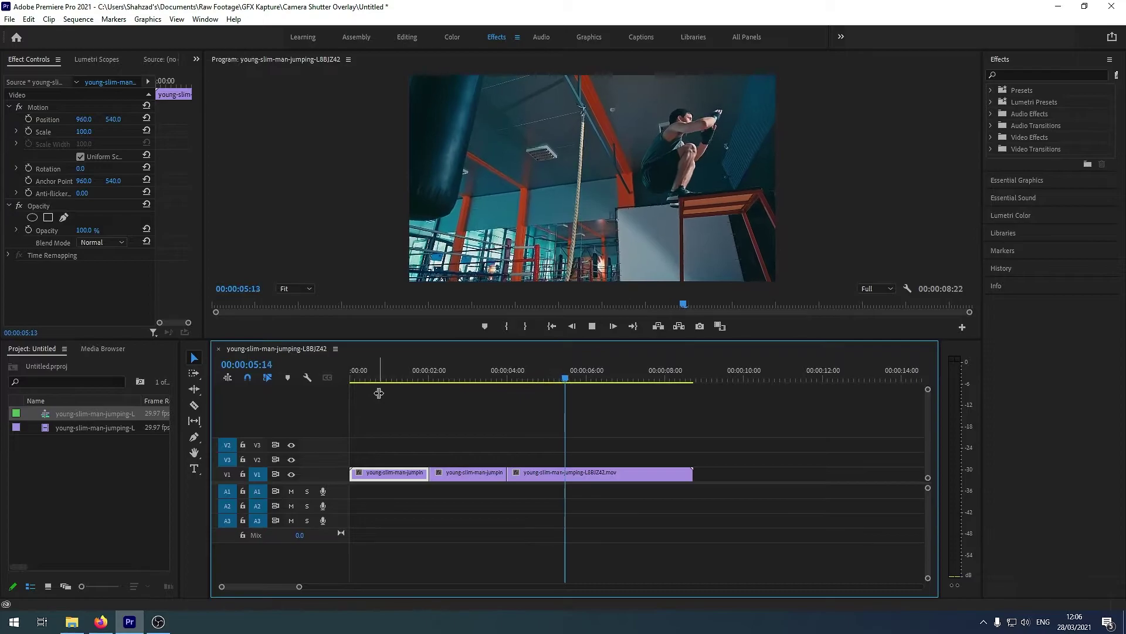
key("space")
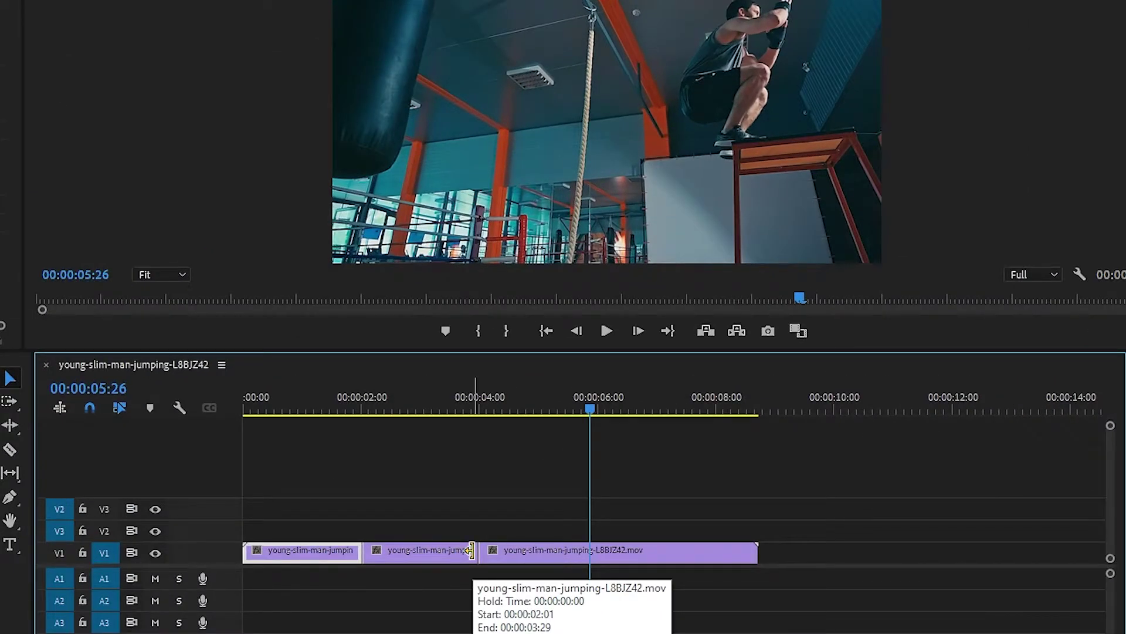
left_click_drag(471, 550, 516, 546)
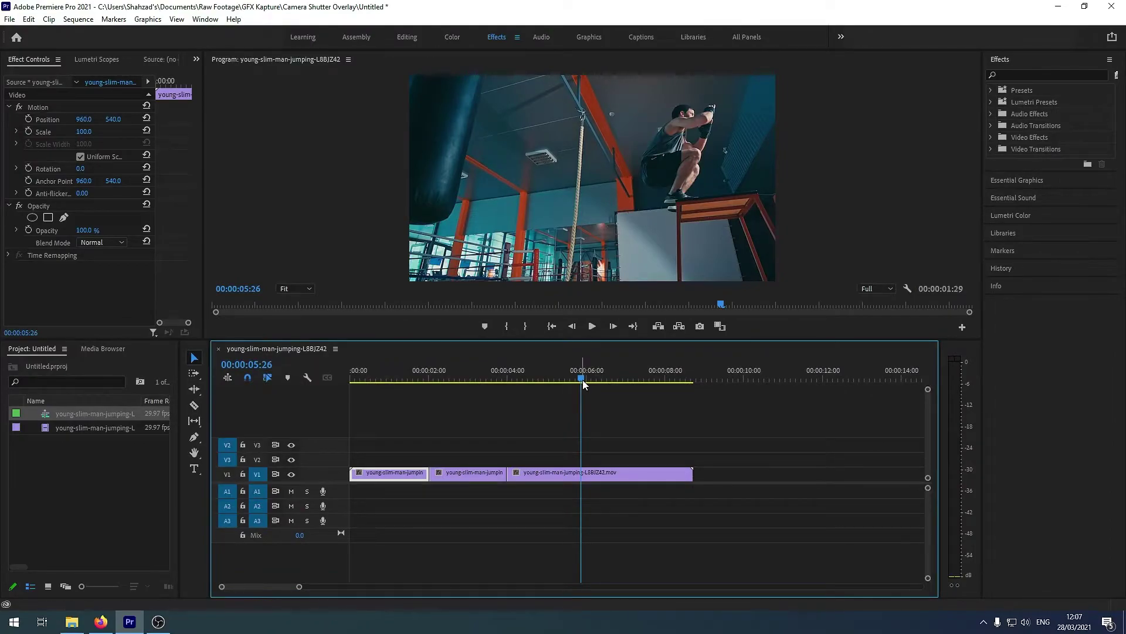
left_click_drag(584, 384, 431, 384)
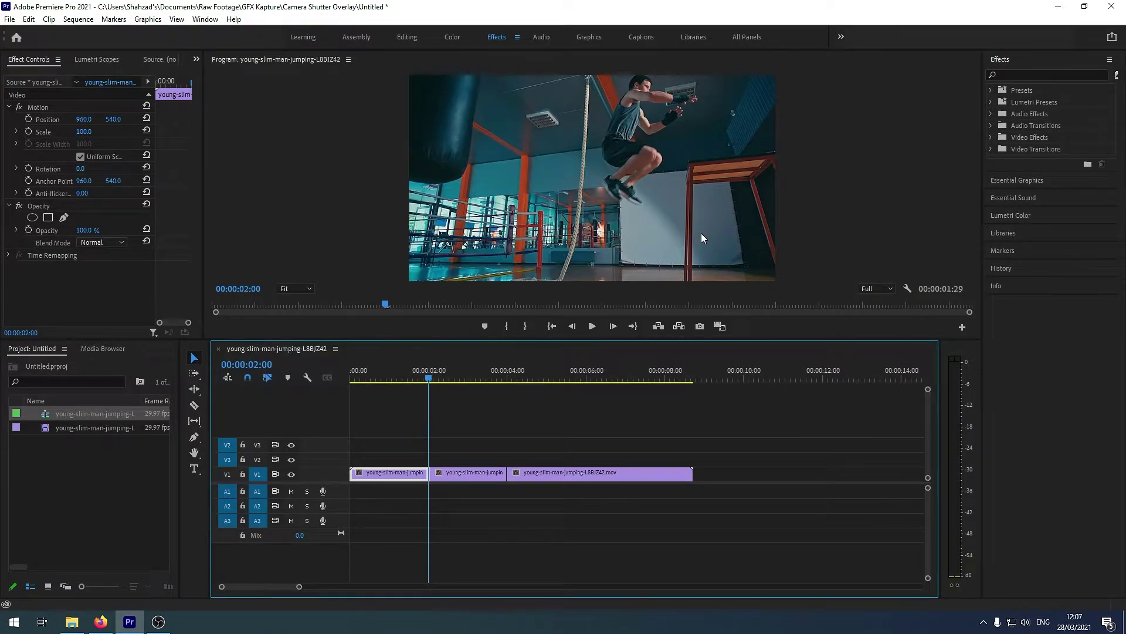
- Import the CameraShutter sound effect and place it on A1 at the freeze point
key("space")
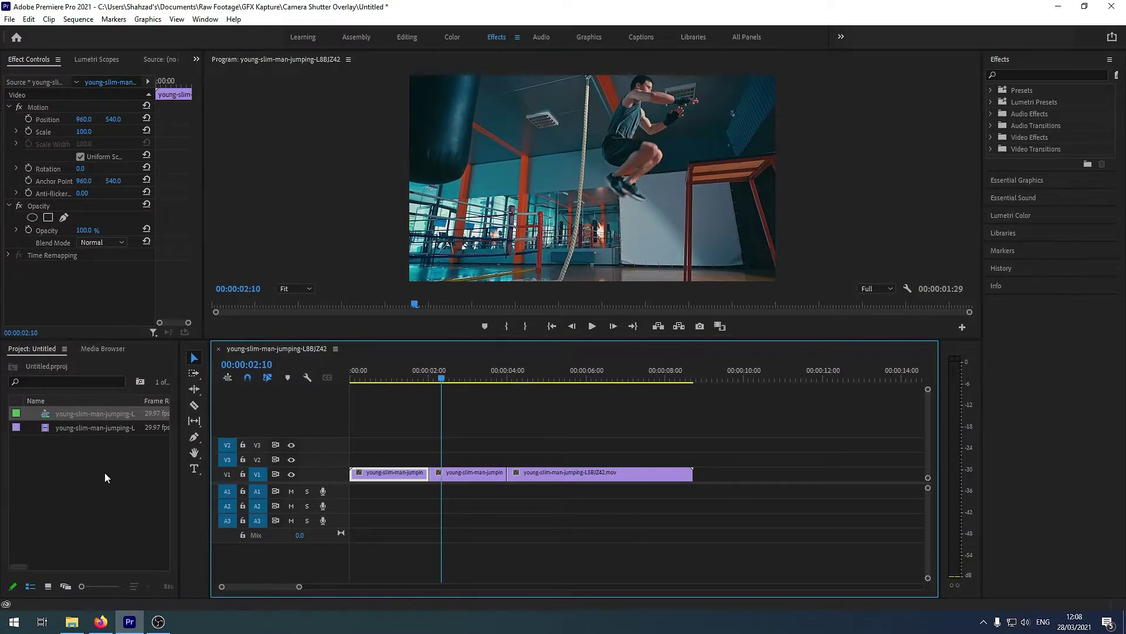
double_click(106, 467)
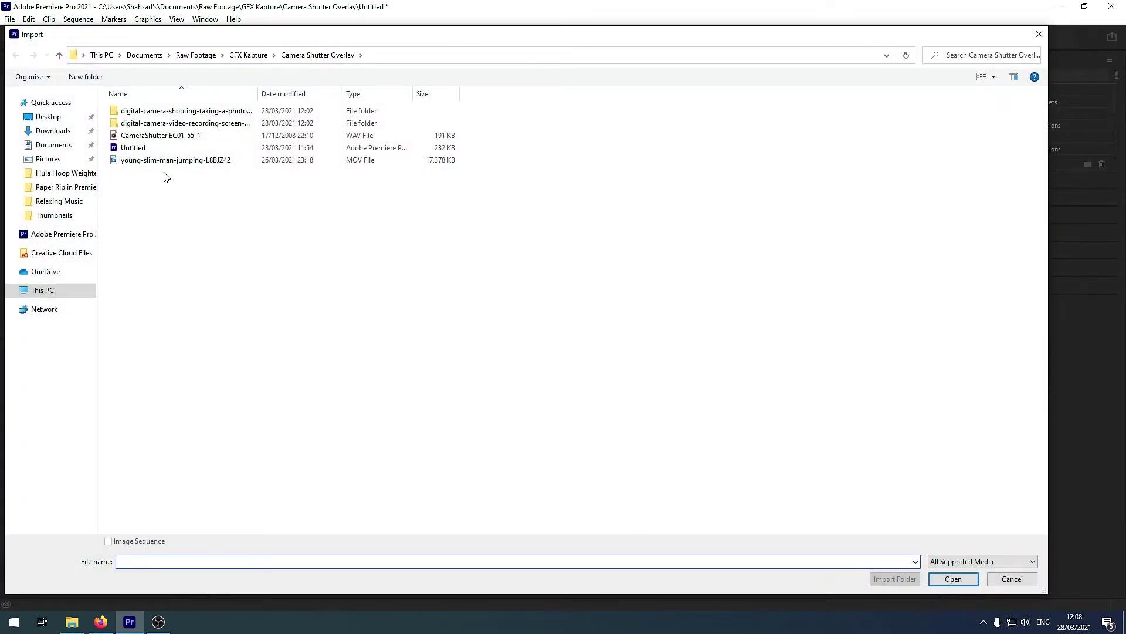
double_click(160, 135)
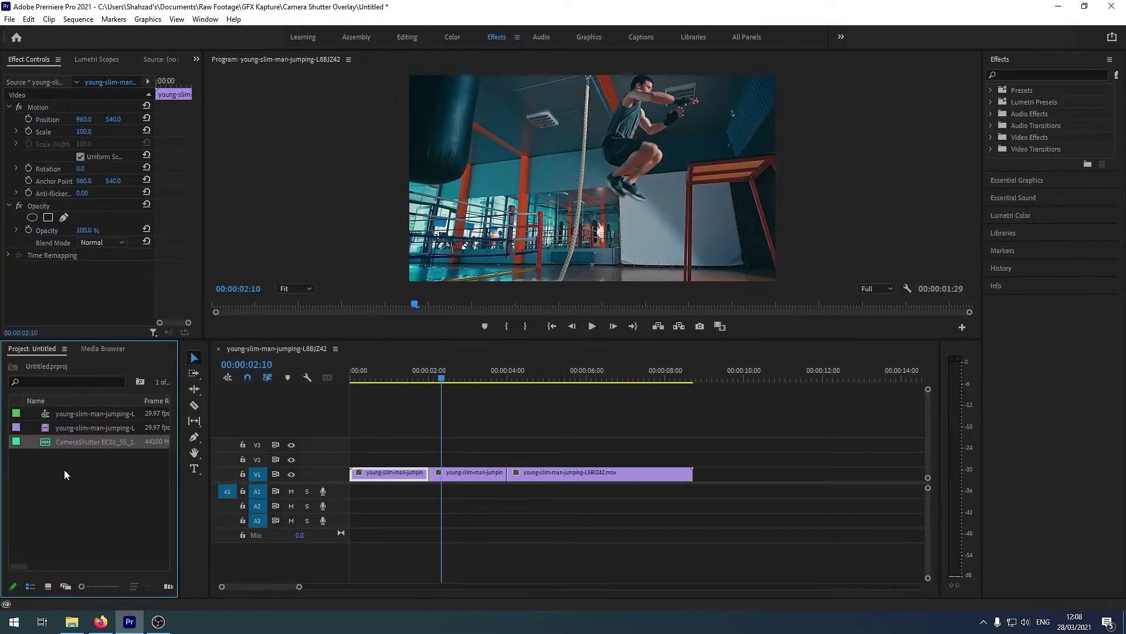
left_click_drag(68, 443, 432, 492)
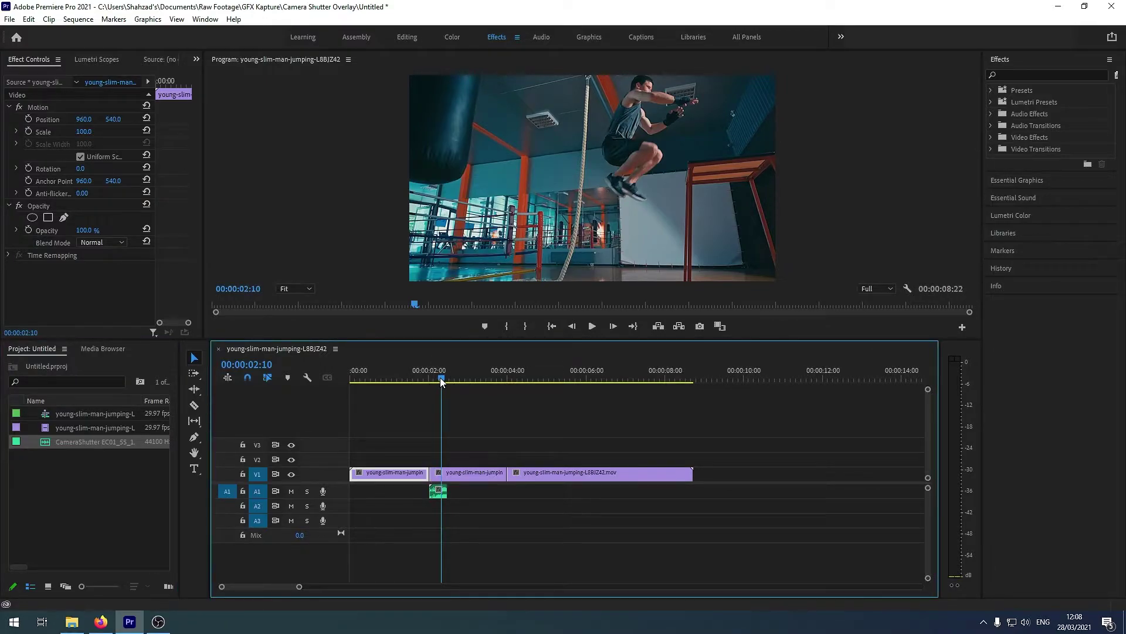
- Fine-tune the shutter sound's timing against the freeze, replaying to check it
left_click_drag(442, 380, 414, 381)
key("space")
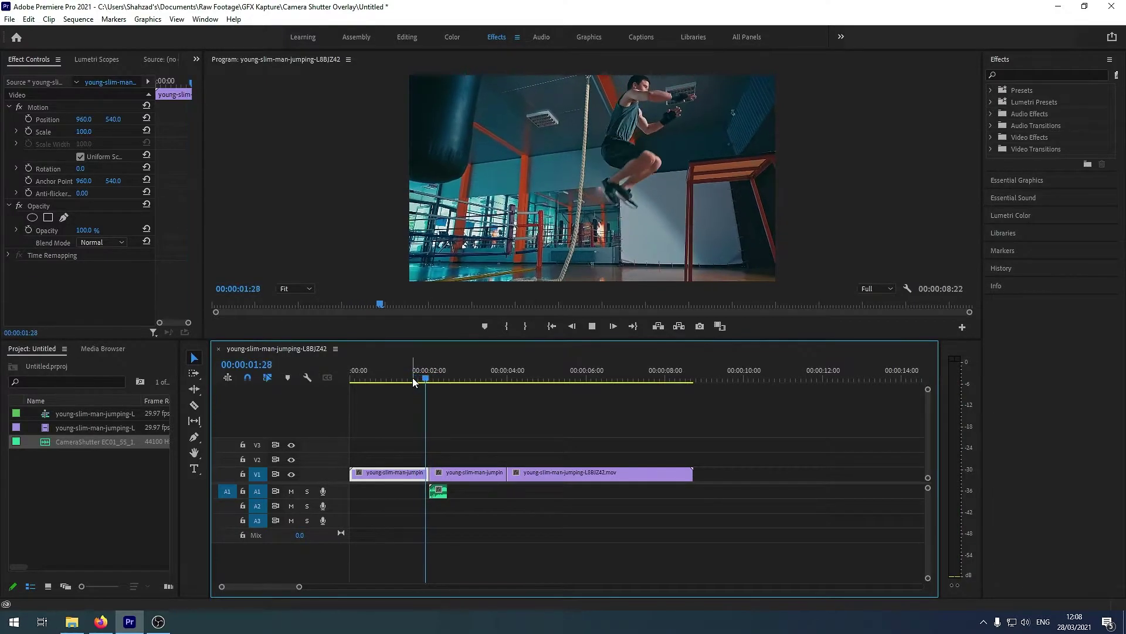
key("space")
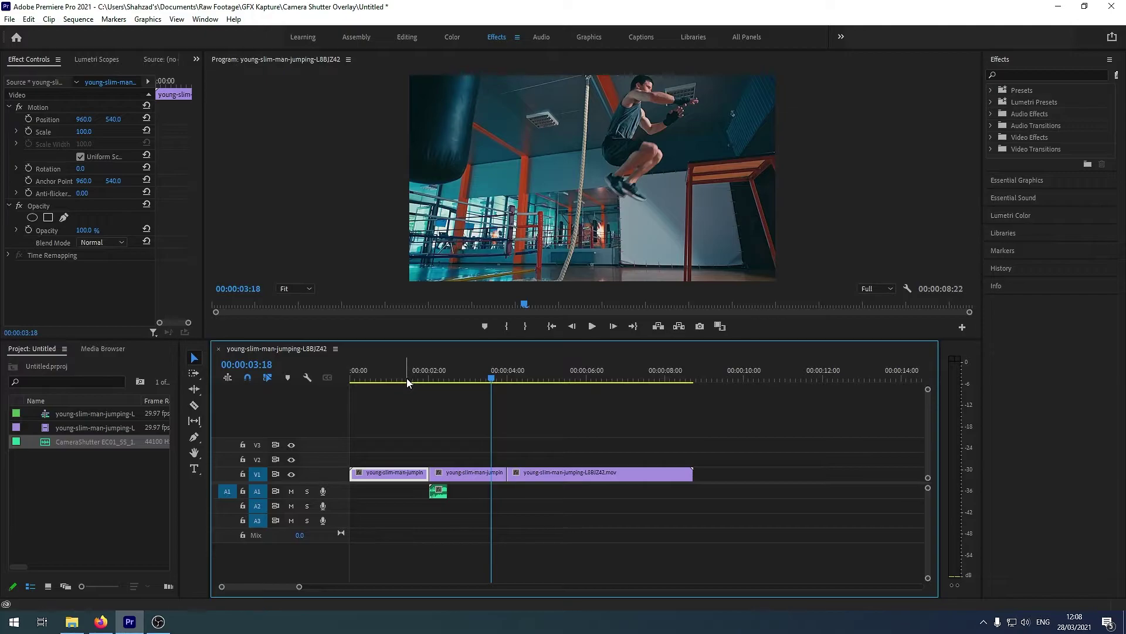
left_click(401, 380)
key("space")
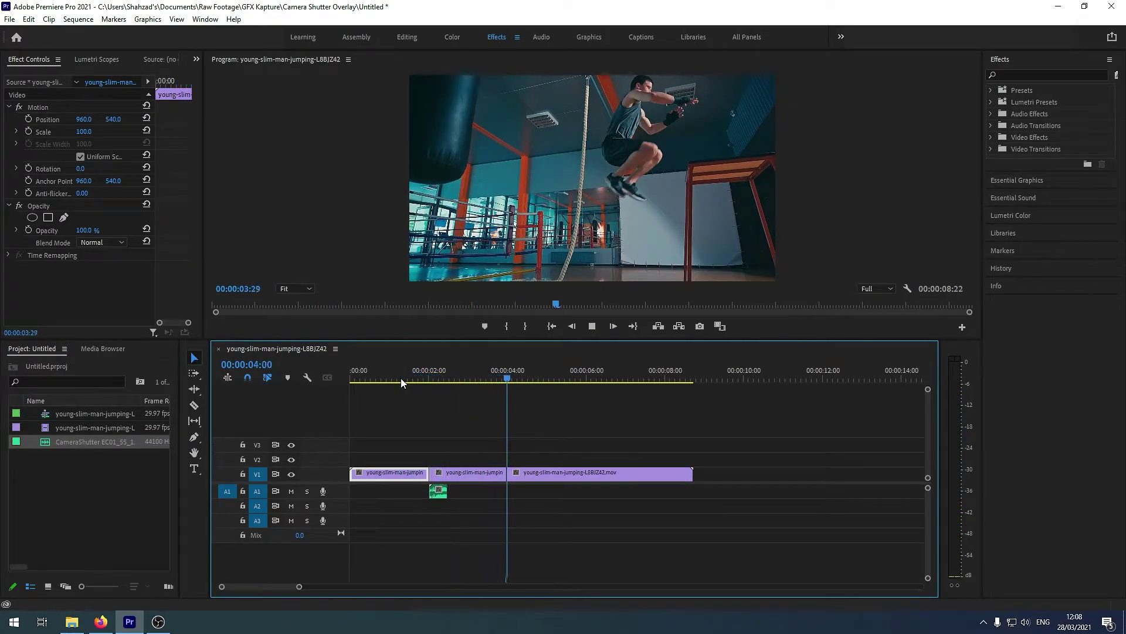
key("space")
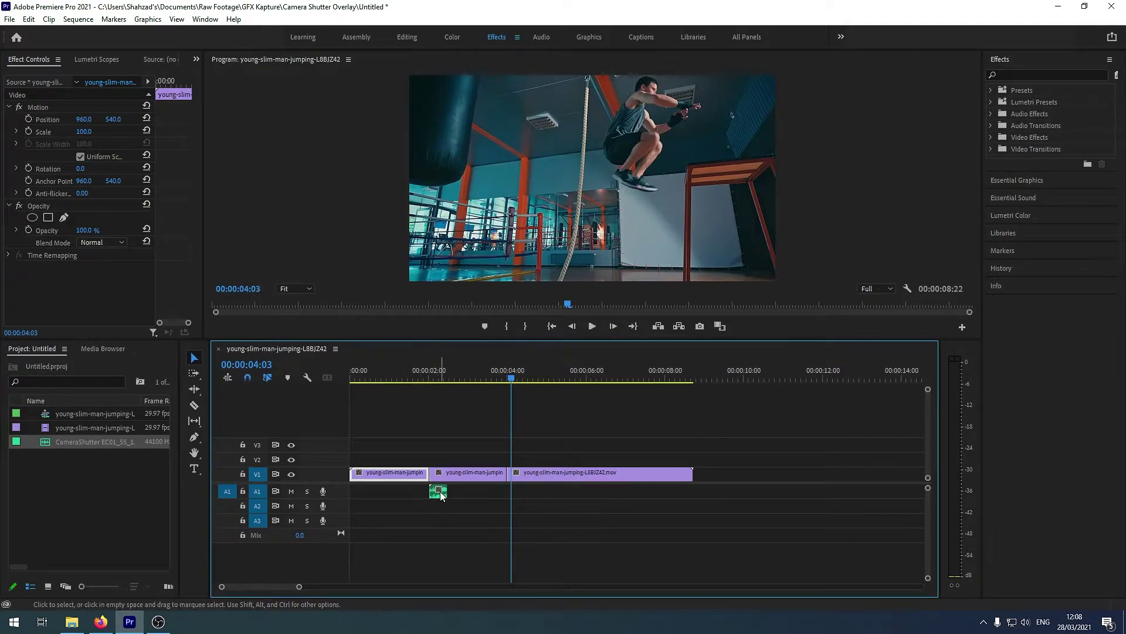
left_click_drag(441, 495, 434, 497)
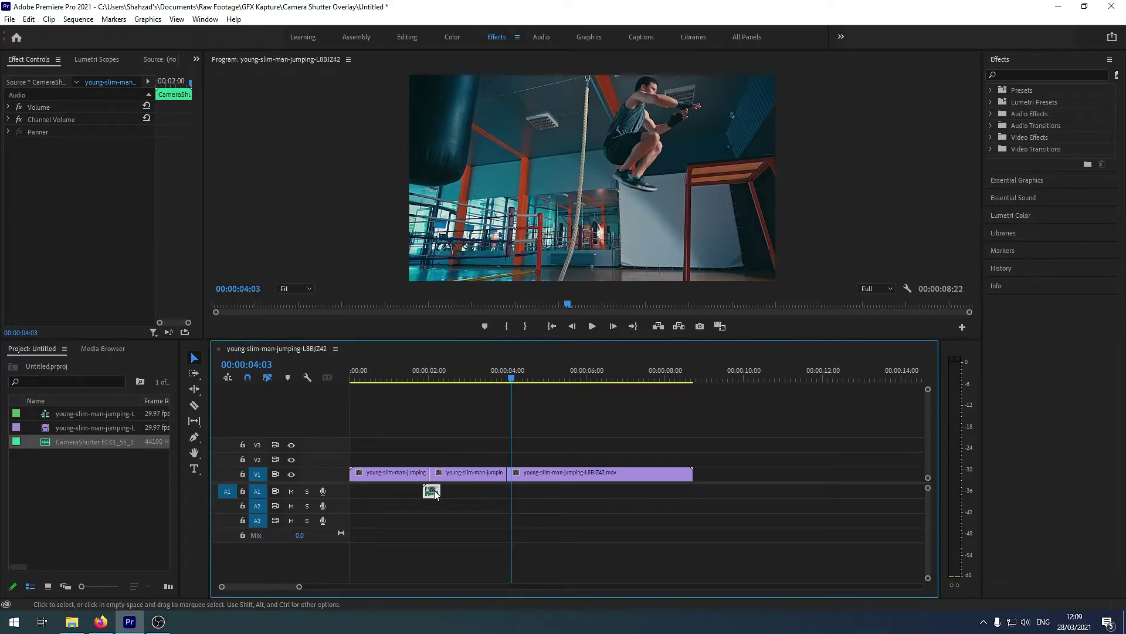
left_click_drag(432, 494, 441, 493)
left_click(422, 379)
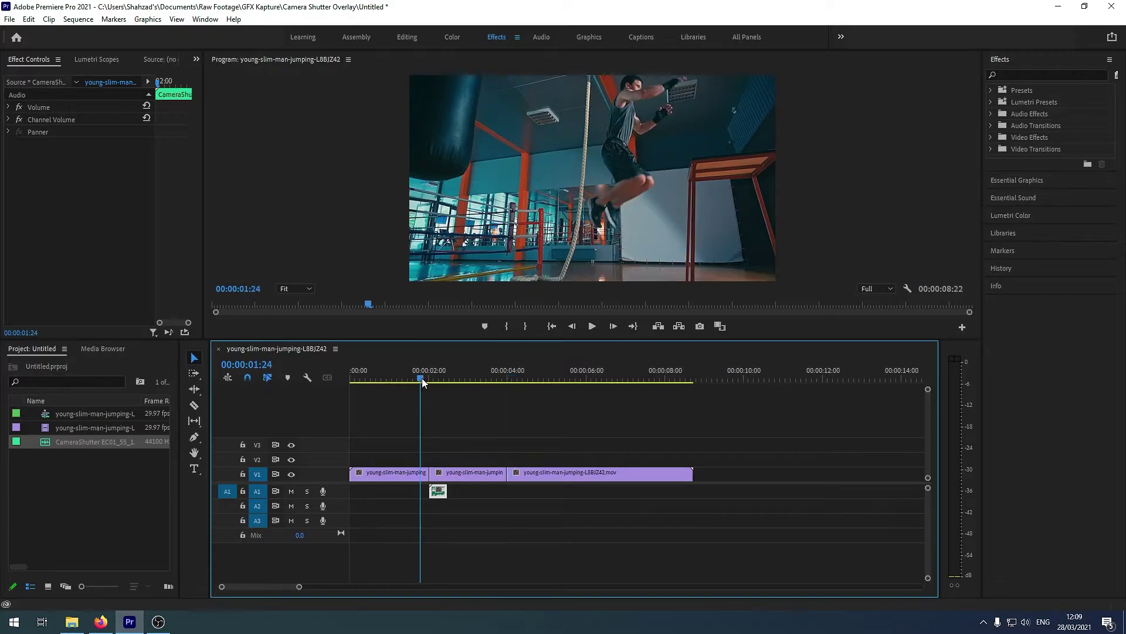
key("space")
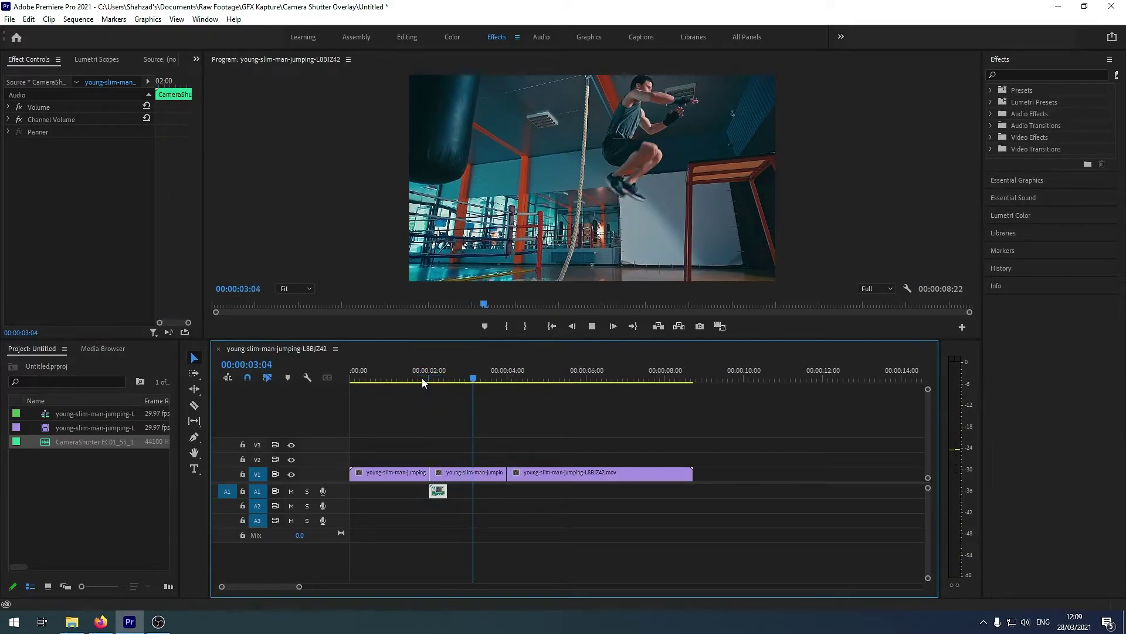
key("space")
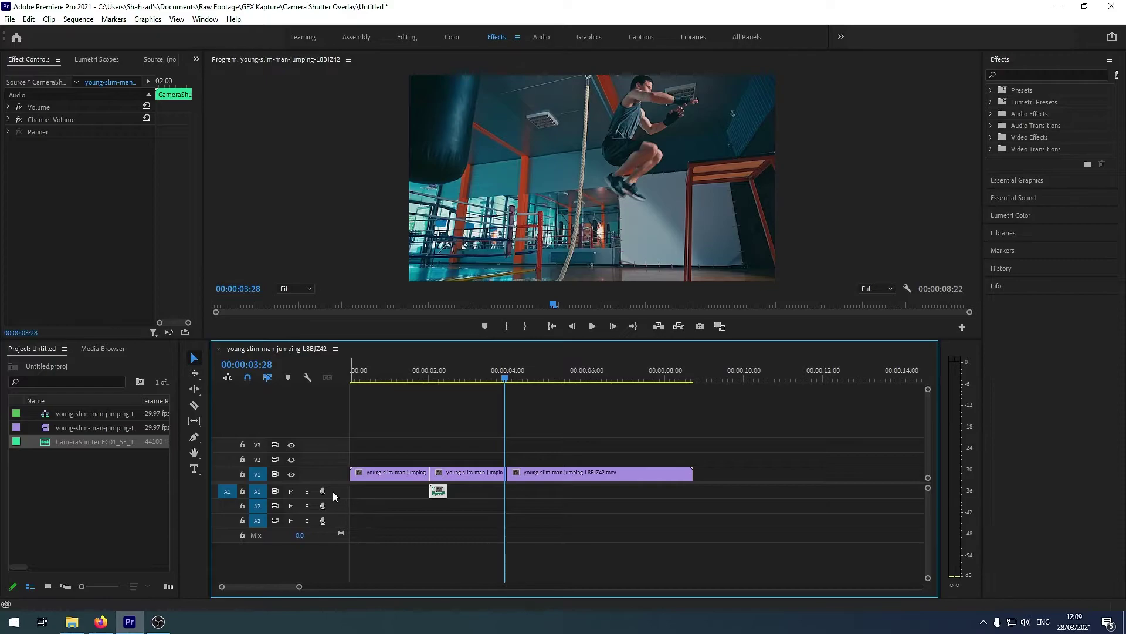
- Lower the shutter sound's volume to about -10.9 dB and play back to hear it
scroll(333, 491, "down", 2)
key("super")
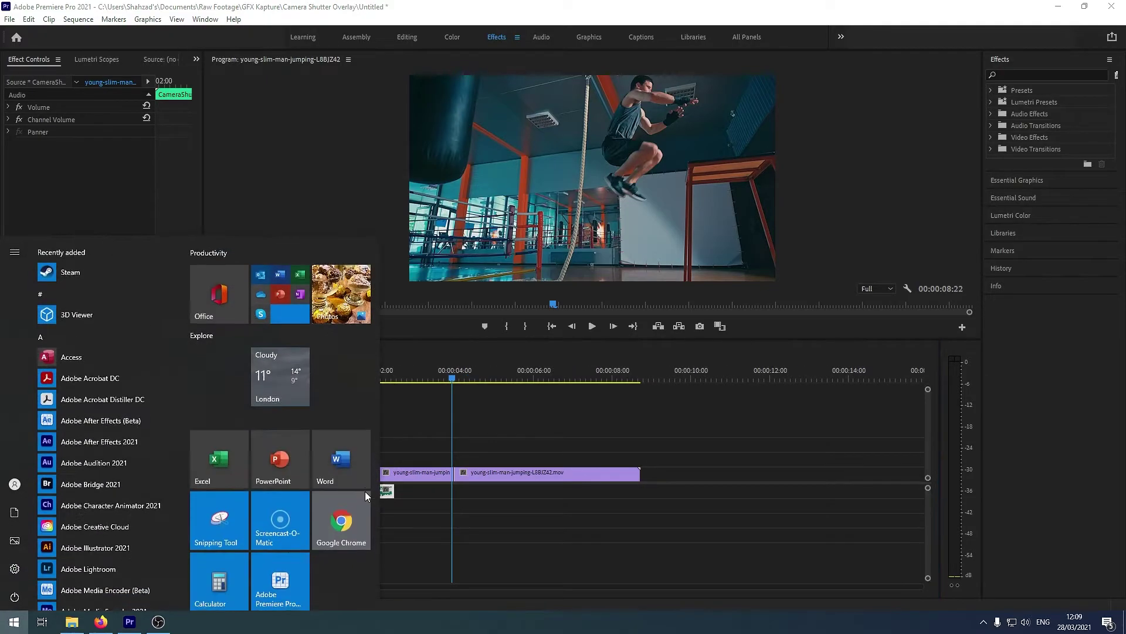
key("super")
left_click(393, 467)
key("super")
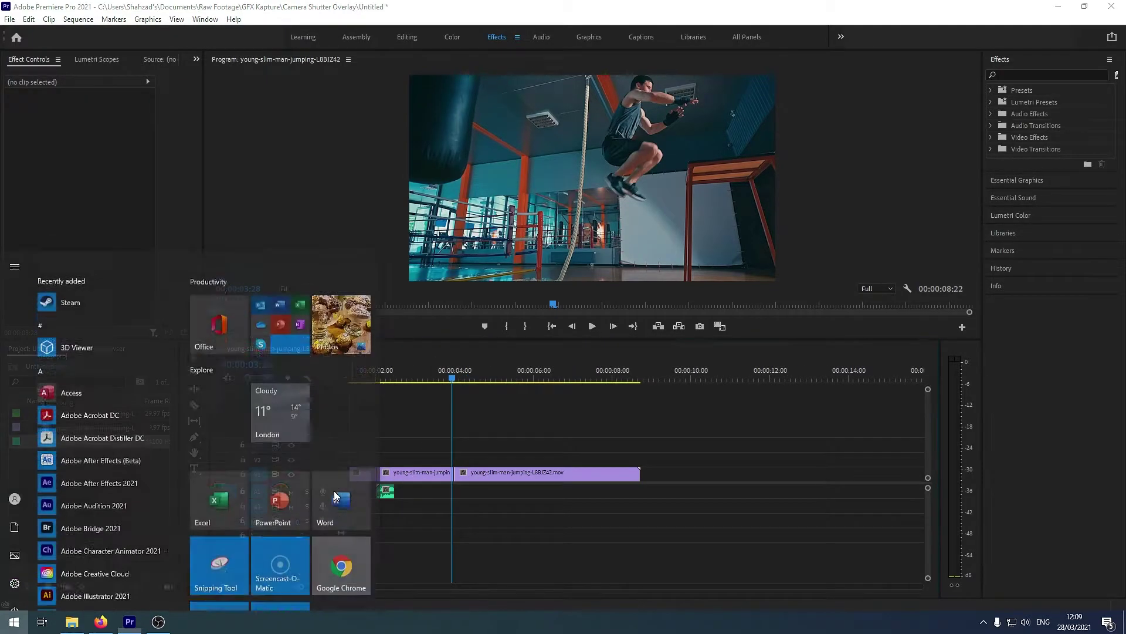
key("super")
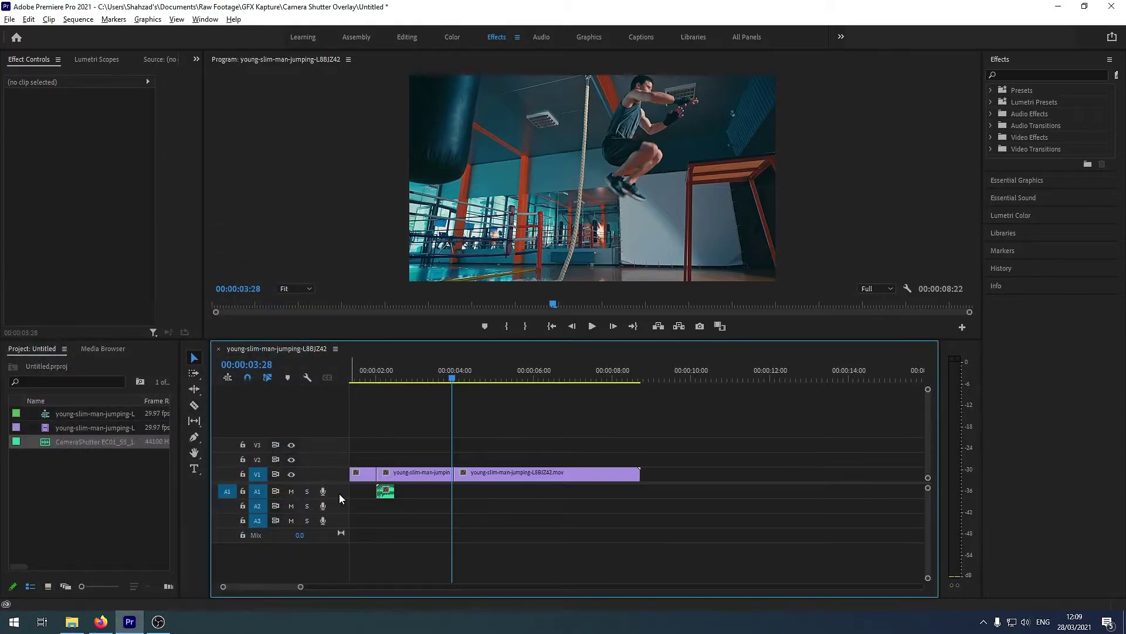
scroll(339, 492, "up", 3, "alt")
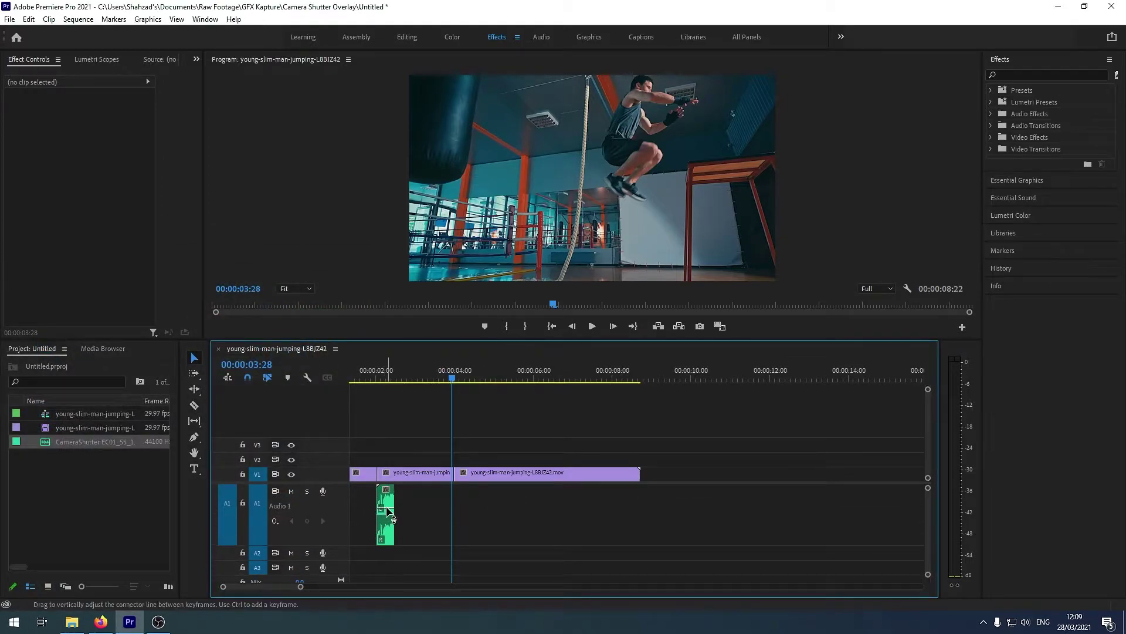
left_click_drag(384, 510, 385, 519)
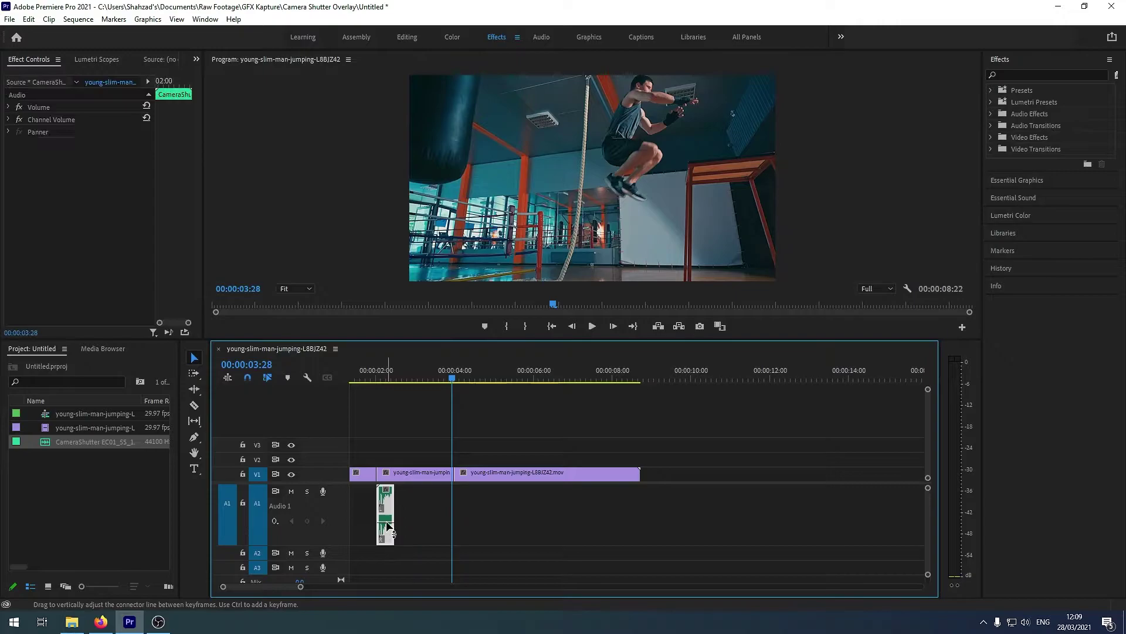
left_click(371, 381)
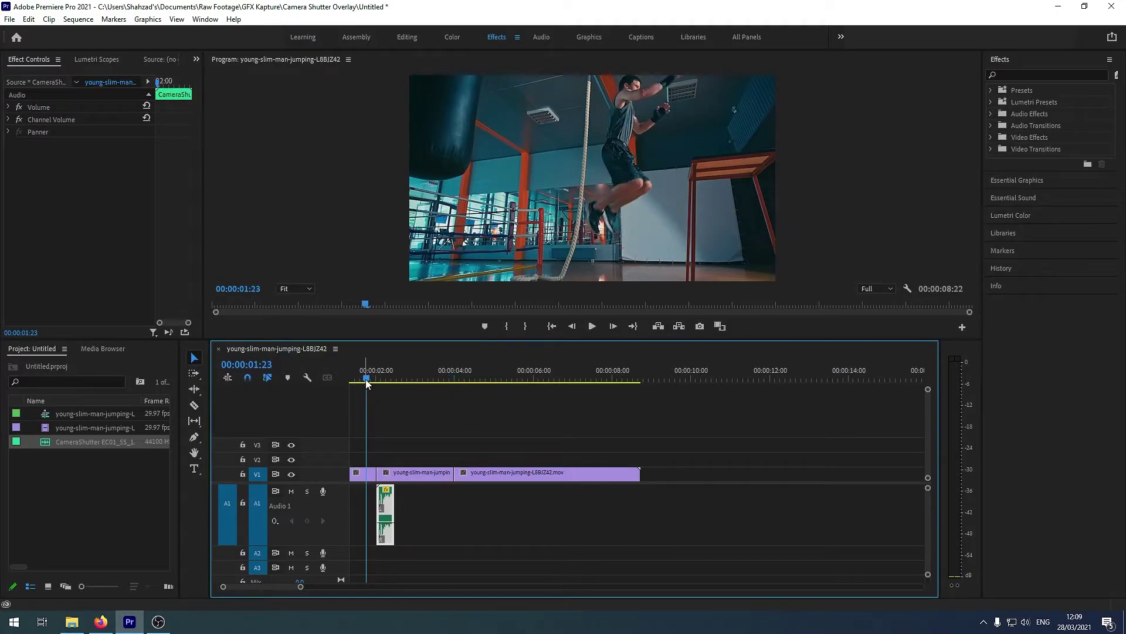
scroll(368, 383, "up", 2)
key("space")
key("space")
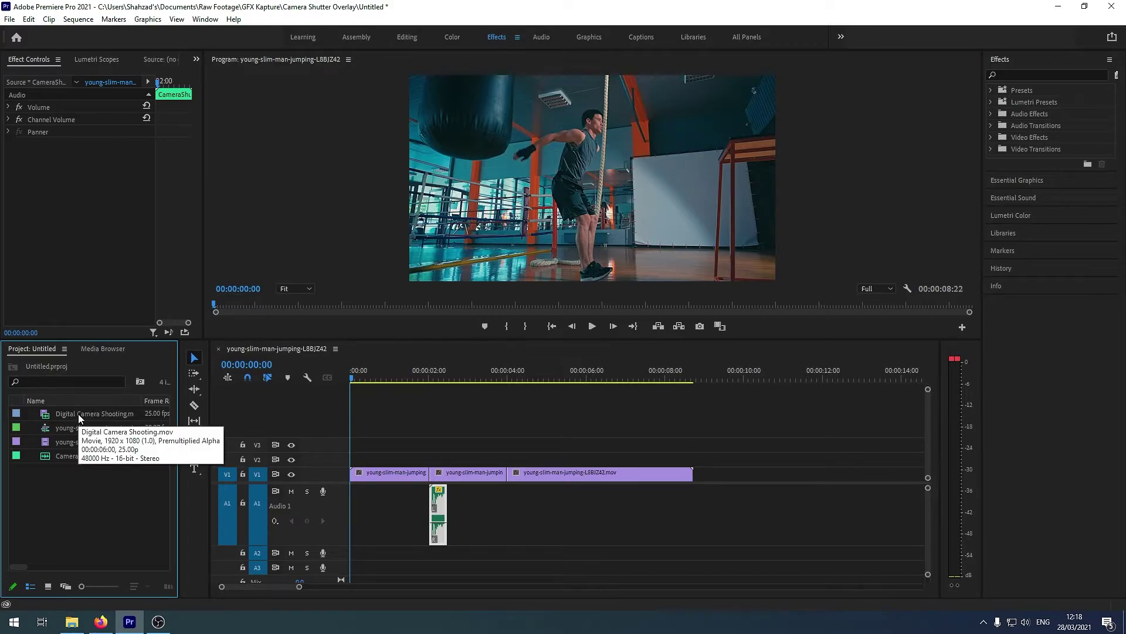
- Place Digital Camera Shooting.mov on V2 at the sequence start, above the jump footage
left_click(60, 413)
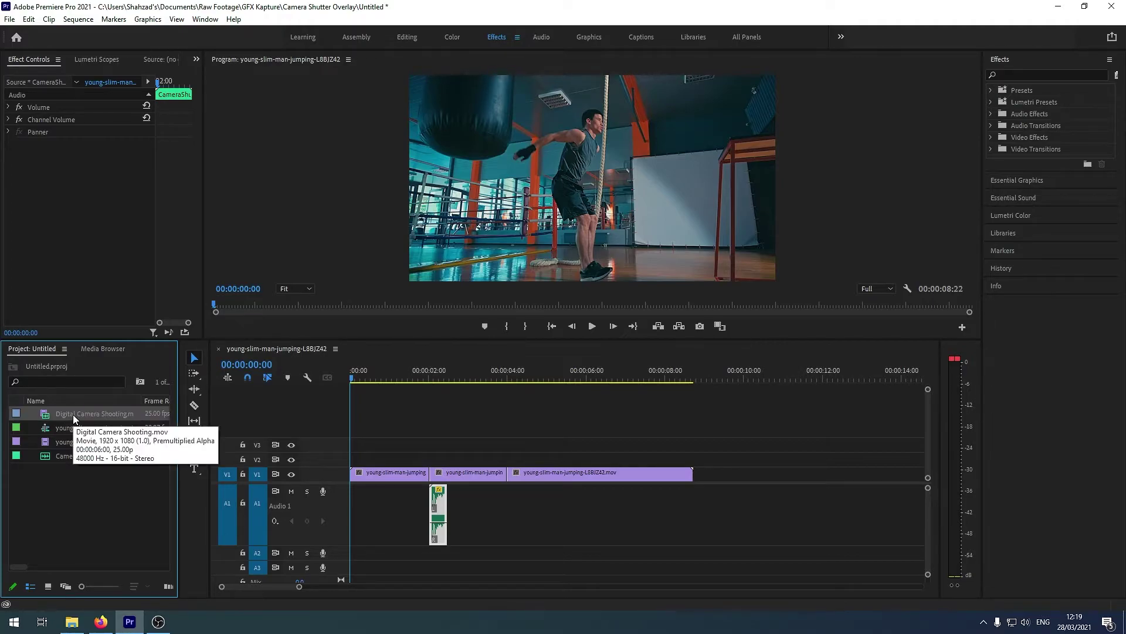
left_click_drag(73, 414, 345, 460)
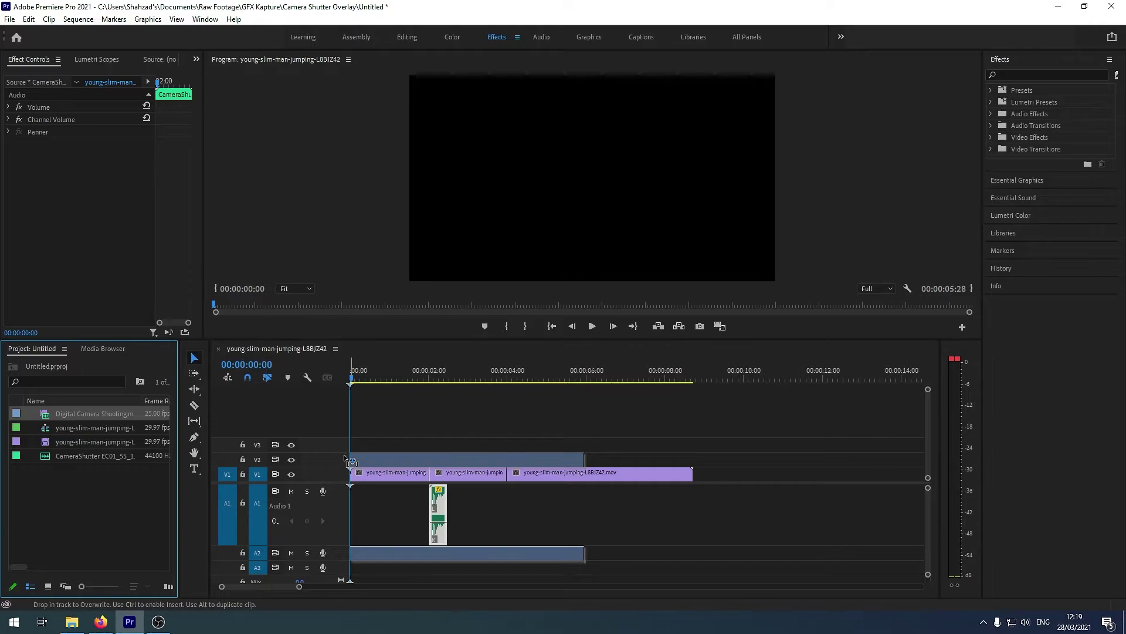
left_click_drag(345, 458, 345, 459)
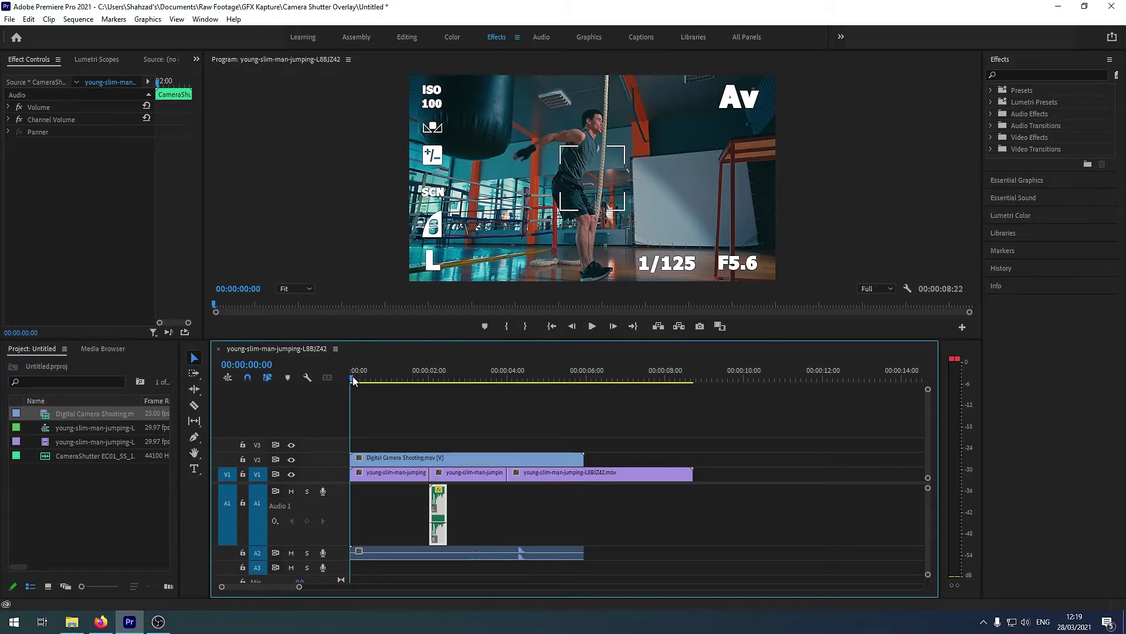
- Scrub through the opening with the overlay, ending around 00:00:03:04
left_click_drag(353, 376, 463, 382)
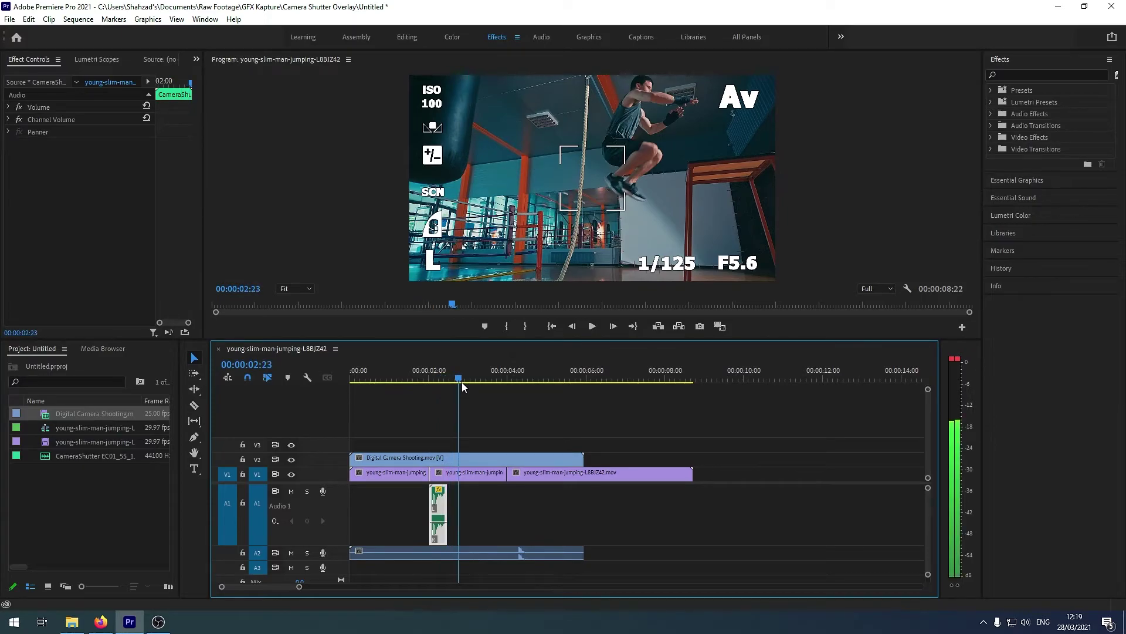
mouse_move(462, 381)
left_mouse_down()
mouse_move(388, 381)
mouse_move(460, 380)
mouse_move(441, 380)
left_mouse_up()
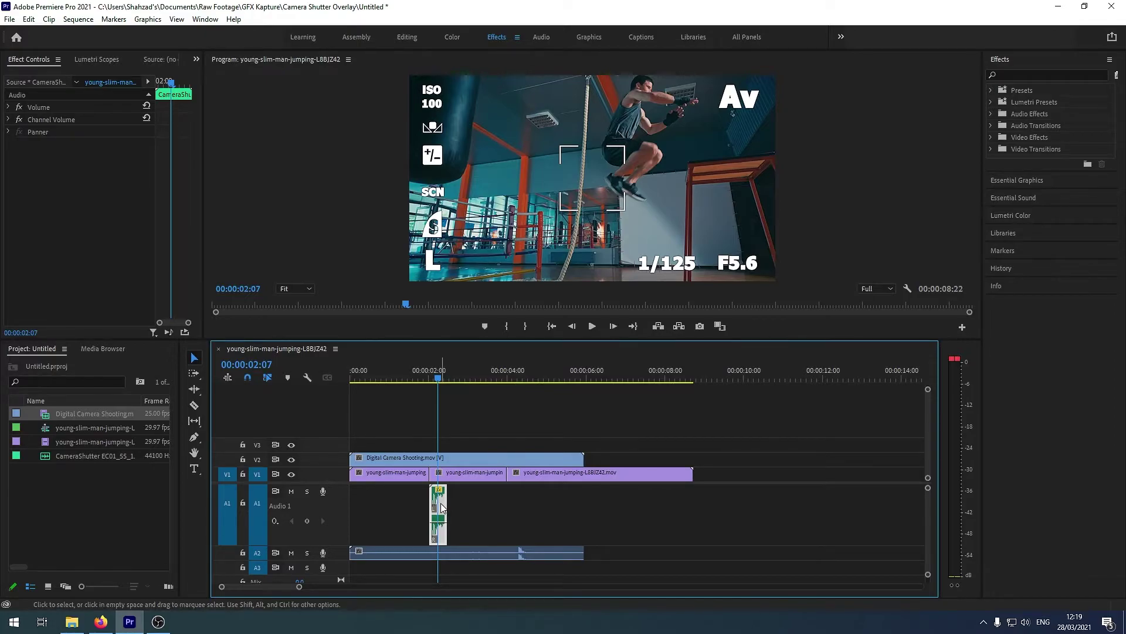
left_click(465, 379)
left_click_drag(467, 379, 473, 380)
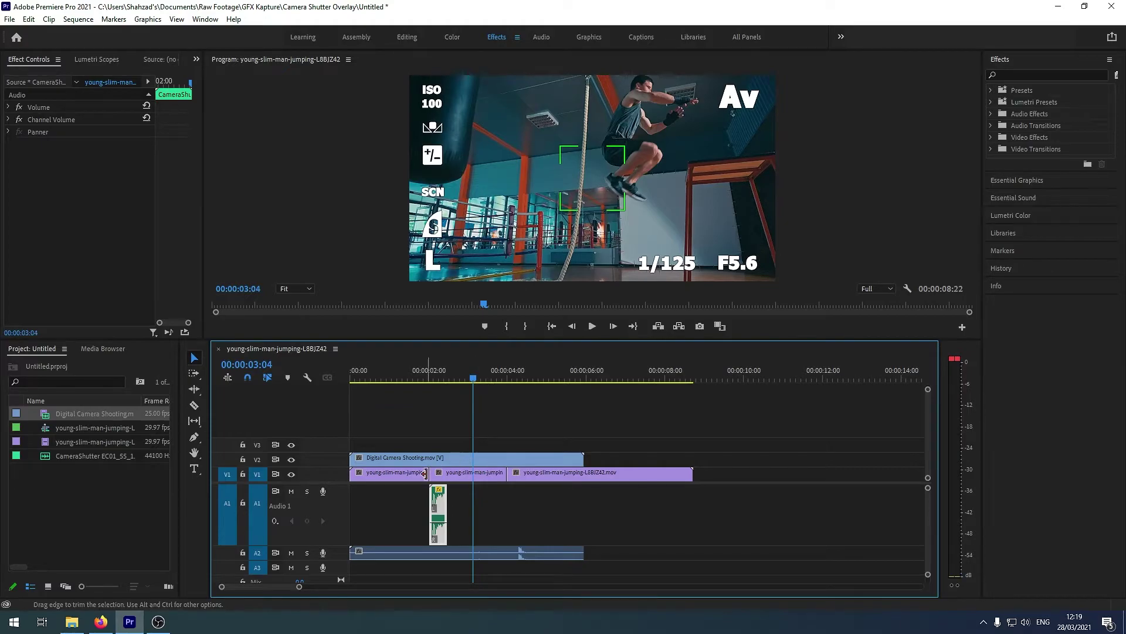
- Move the last clip to 6 seconds, the middle to 4 seconds, and extend the first clip to fill
left_click_drag(535, 473, 615, 472)
left_click_drag(489, 476, 562, 476)
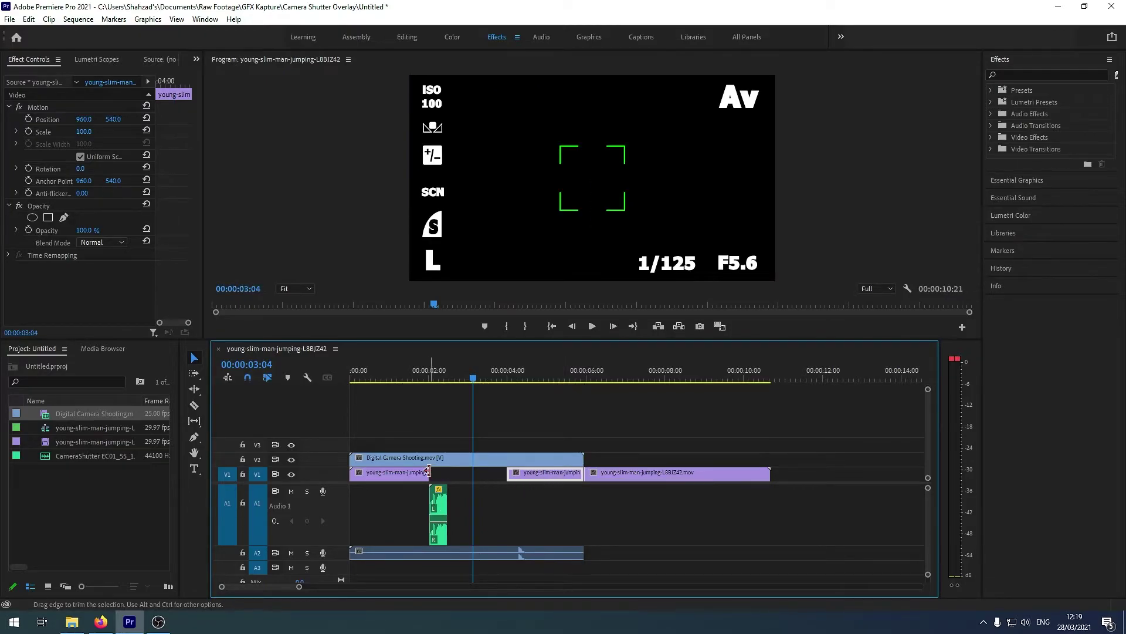
left_click(427, 473)
left_click_drag(427, 473, 506, 473)
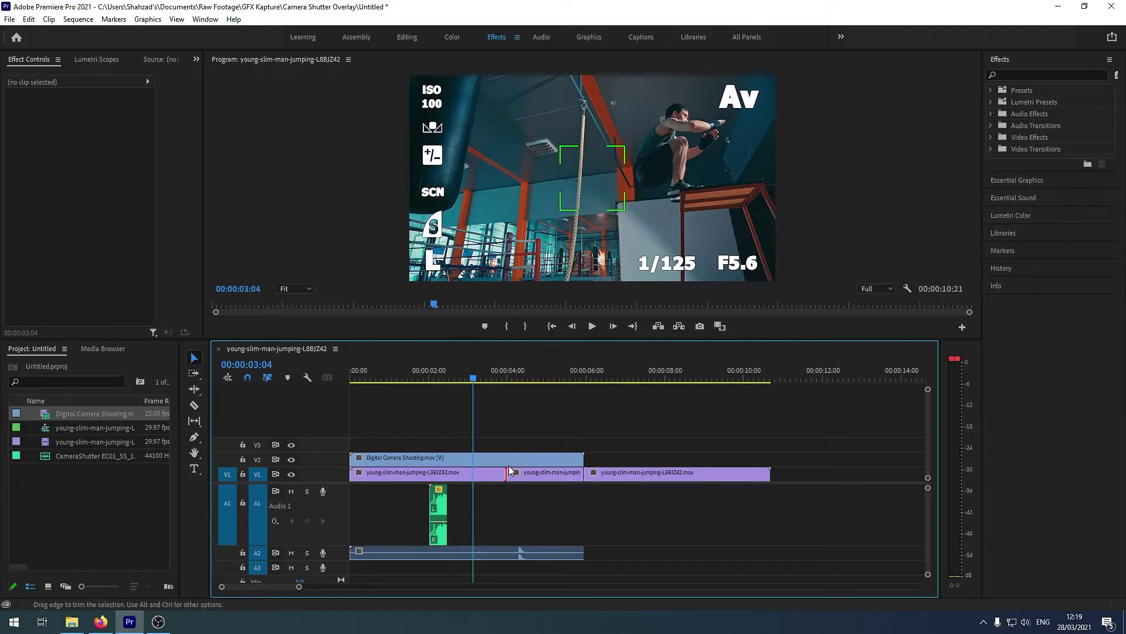
- Delete the shutter sound and move the overlay's audio from A2 onto A1
left_click_drag(473, 379, 371, 405)
left_click_drag(441, 505, 667, 517)
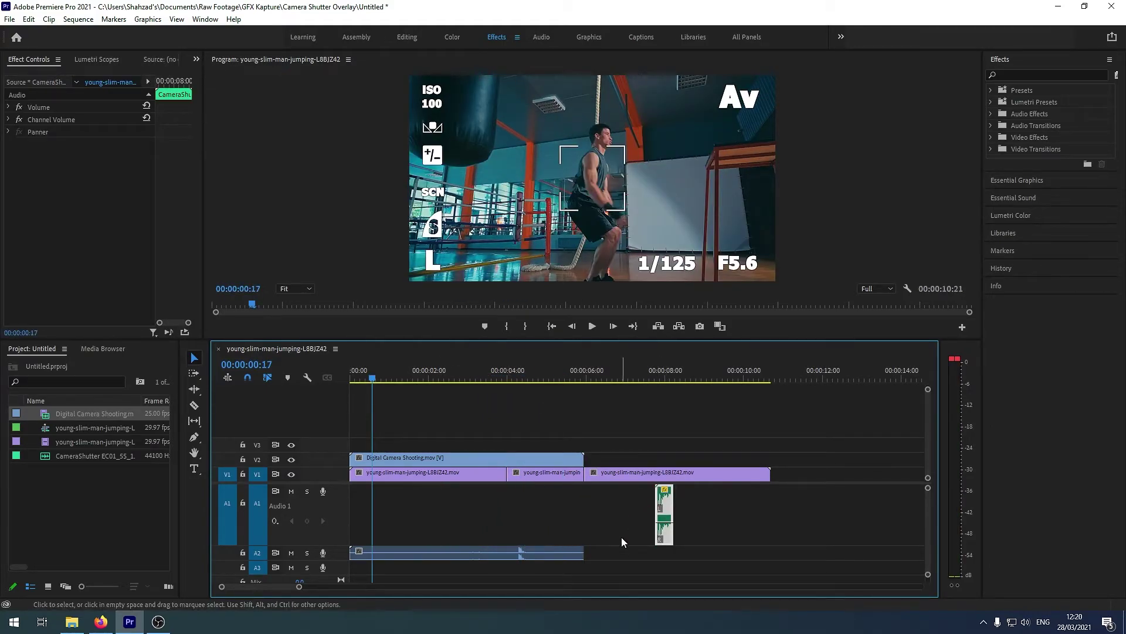
key("Delete")
left_click_drag(443, 553, 443, 519)
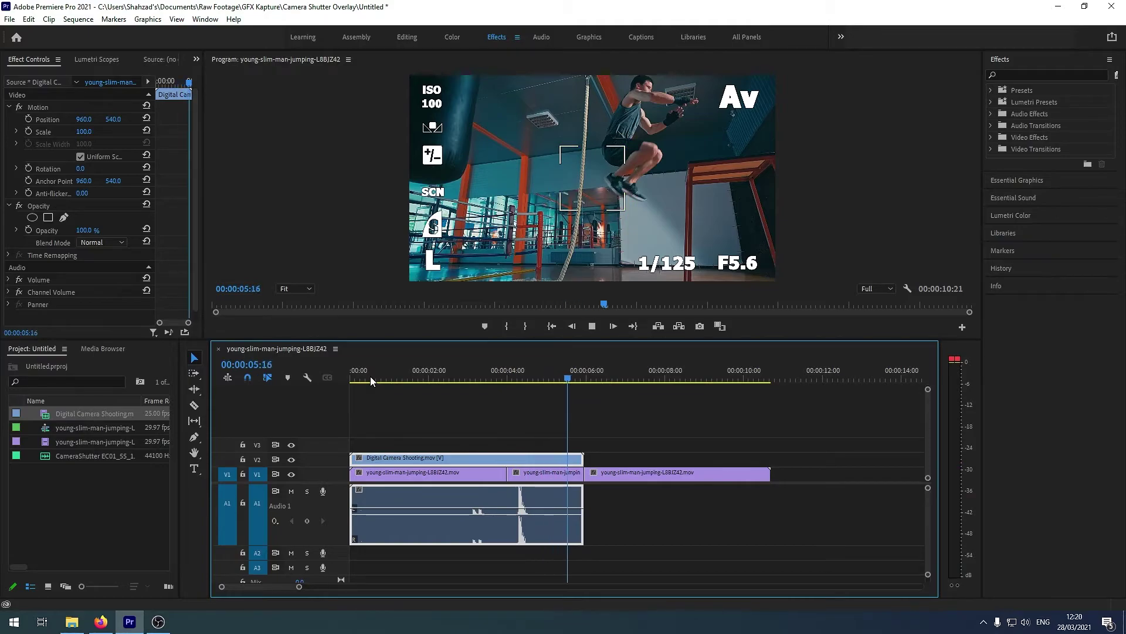
key("space")
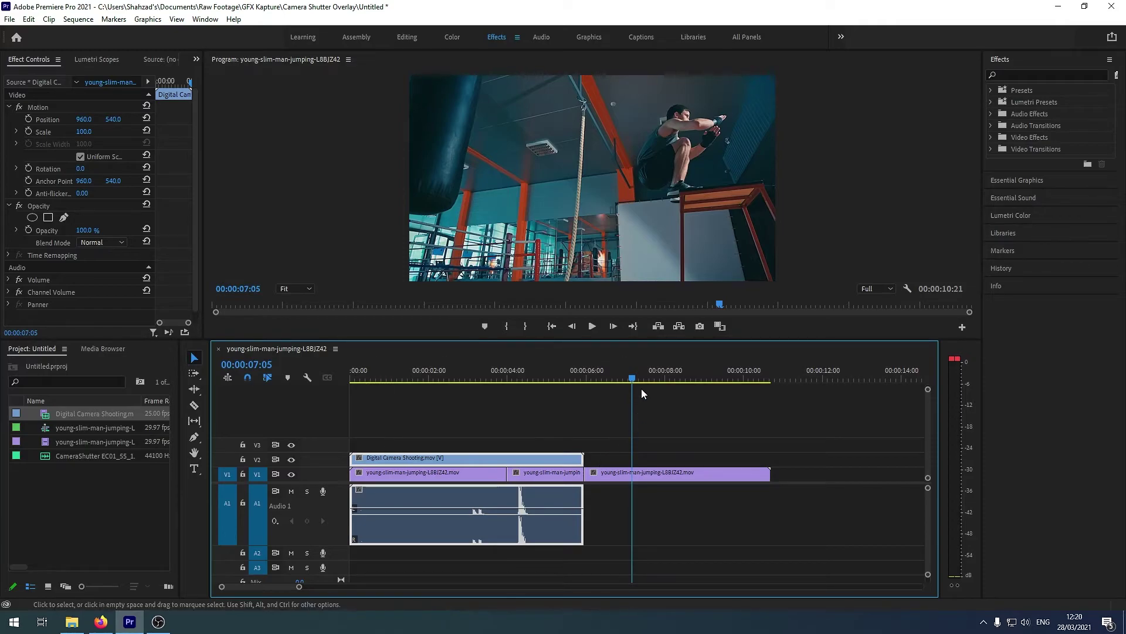
left_click_drag(631, 378, 468, 383)
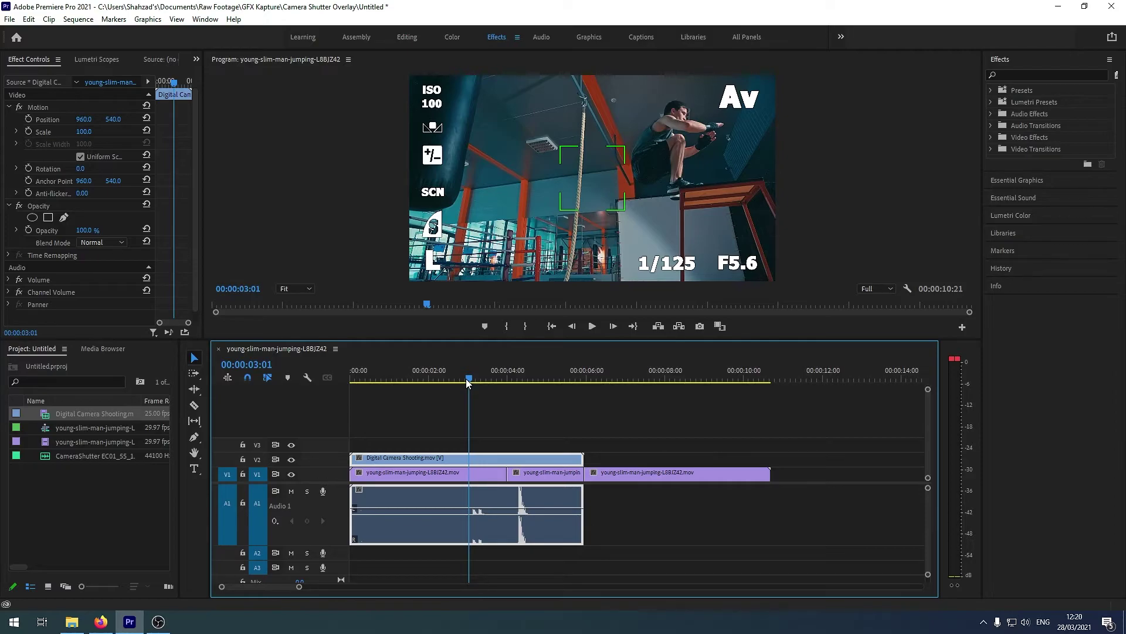
- Create a 1920 x 1080 adjustment layer, put it on V3, and stretch it to the sequence end
right_click(136, 487)
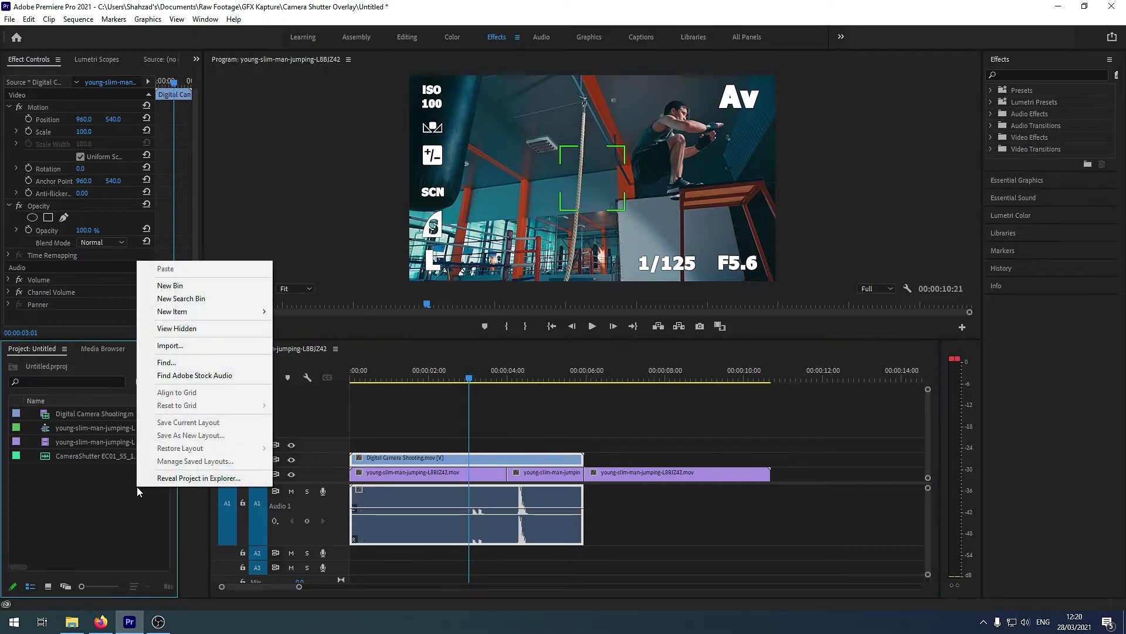
mouse_move(209, 312)
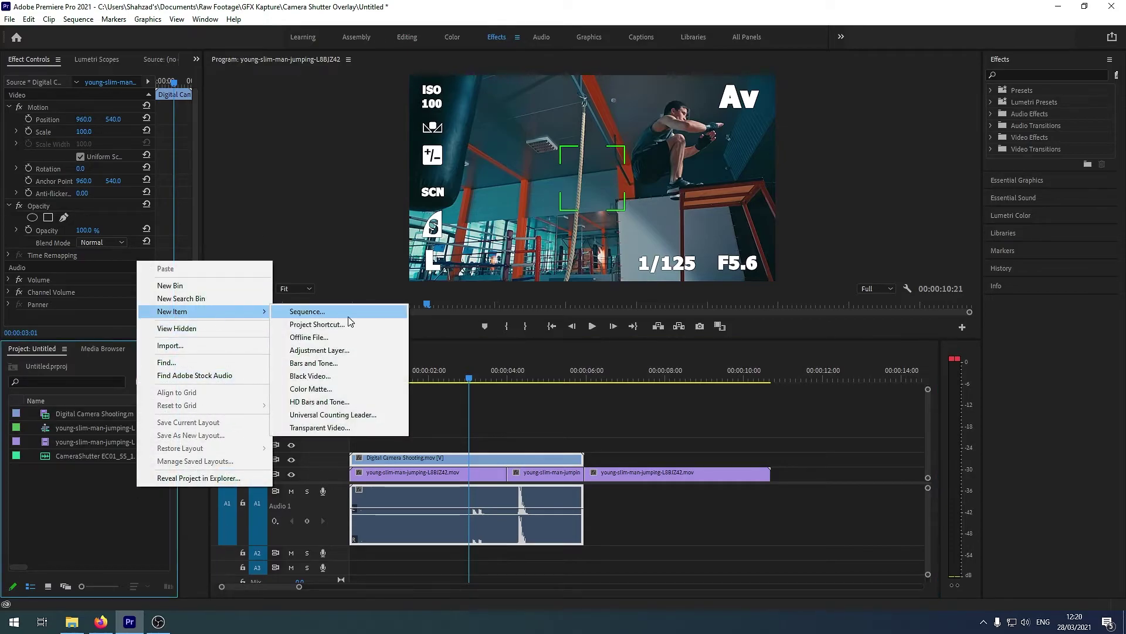
left_click(349, 351)
left_click(583, 352)
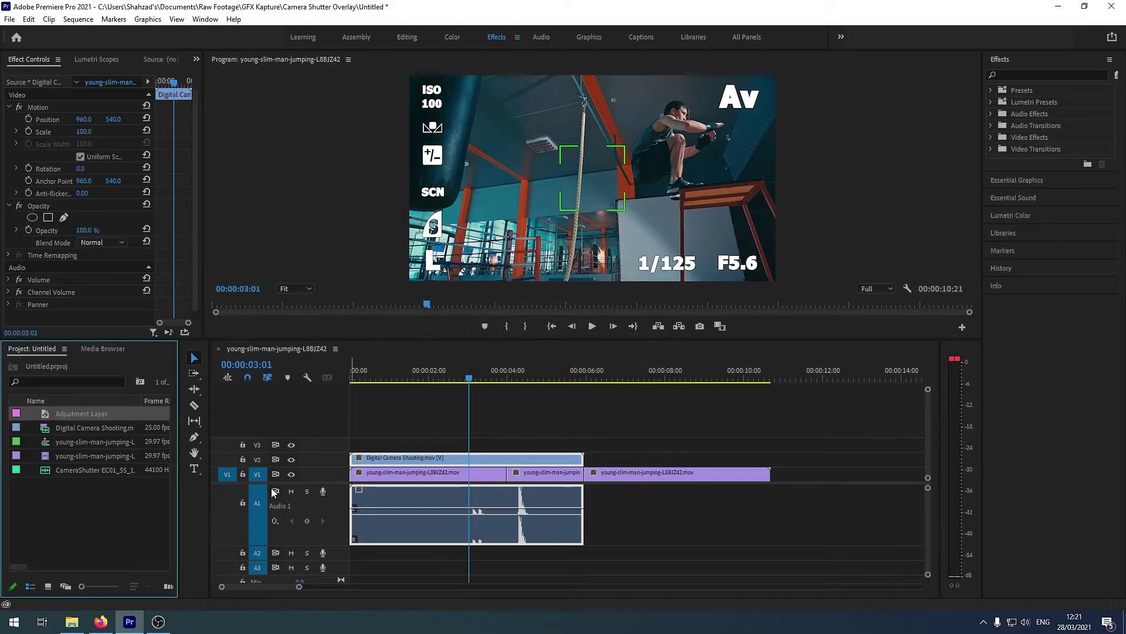
left_click_drag(98, 416, 352, 444)
left_click_drag(540, 442, 770, 444)
left_click(518, 441)
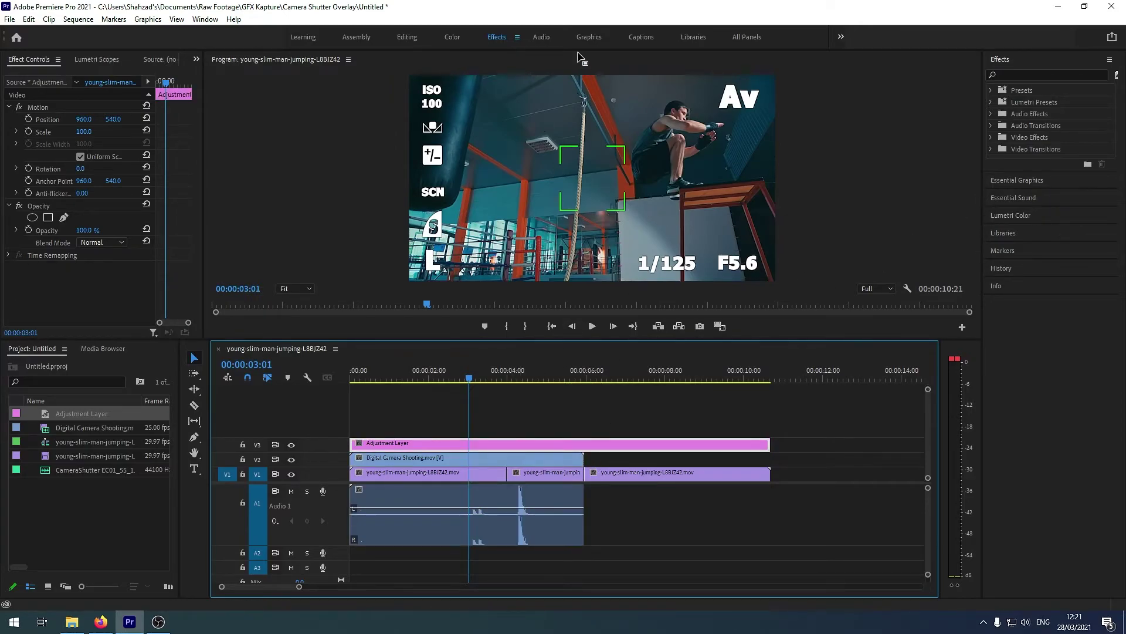
- In the Color workspace, pull the RGB curve's white point left to brighten, then play back
left_click(451, 37)
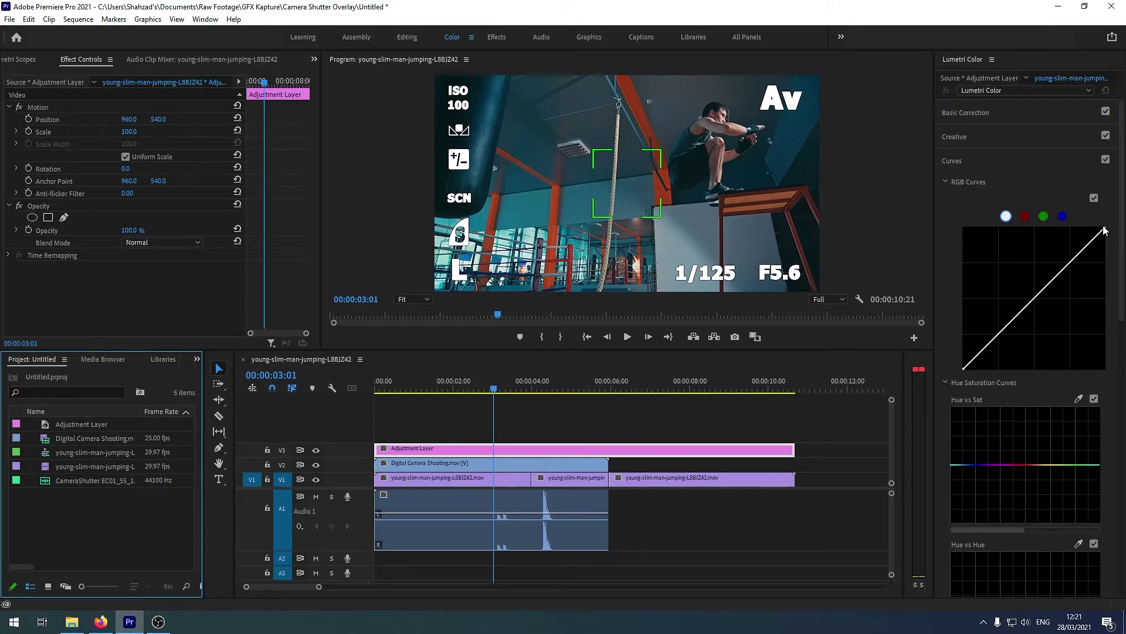
left_click_drag(1107, 230, 1085, 225)
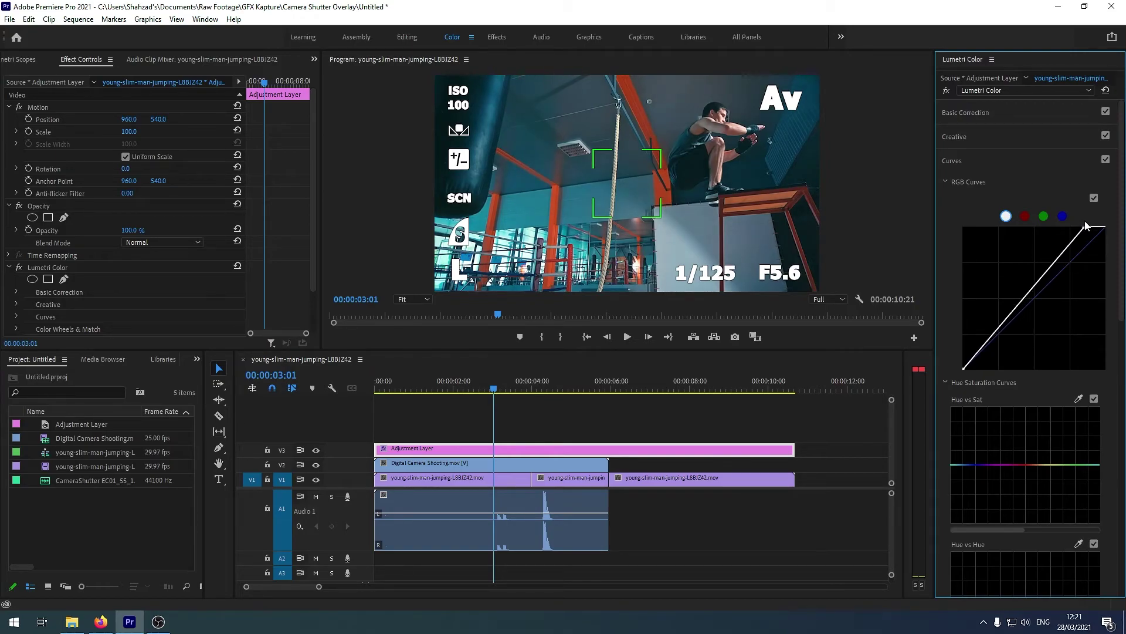
mouse_move(493, 393)
left_mouse_down()
mouse_move(414, 386)
mouse_move(474, 385)
left_mouse_up()
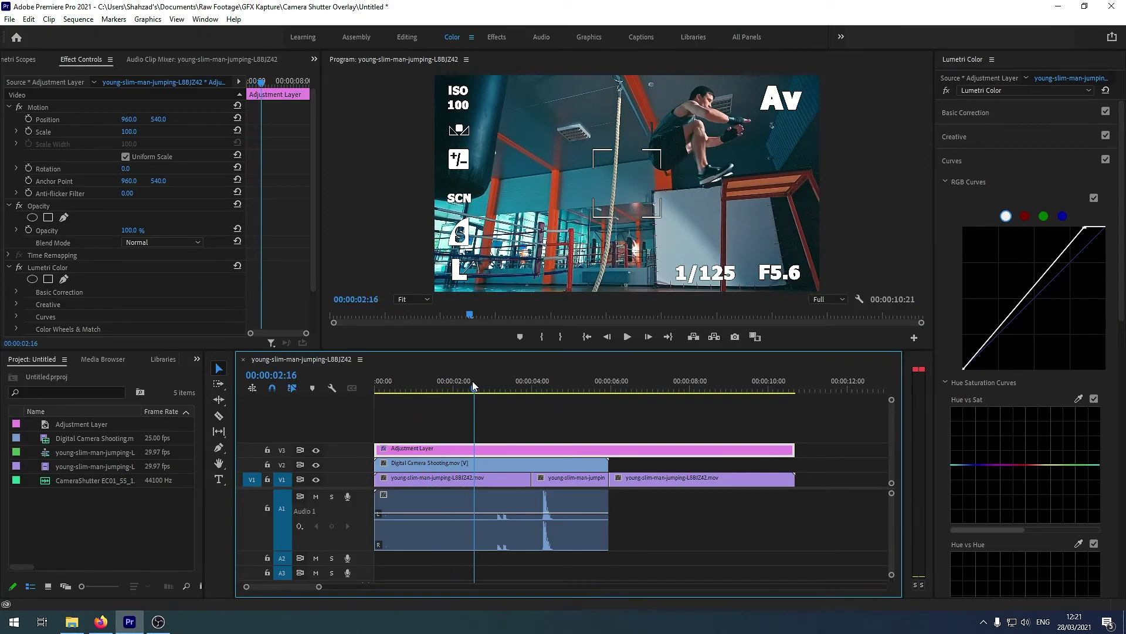
left_click(1085, 231)
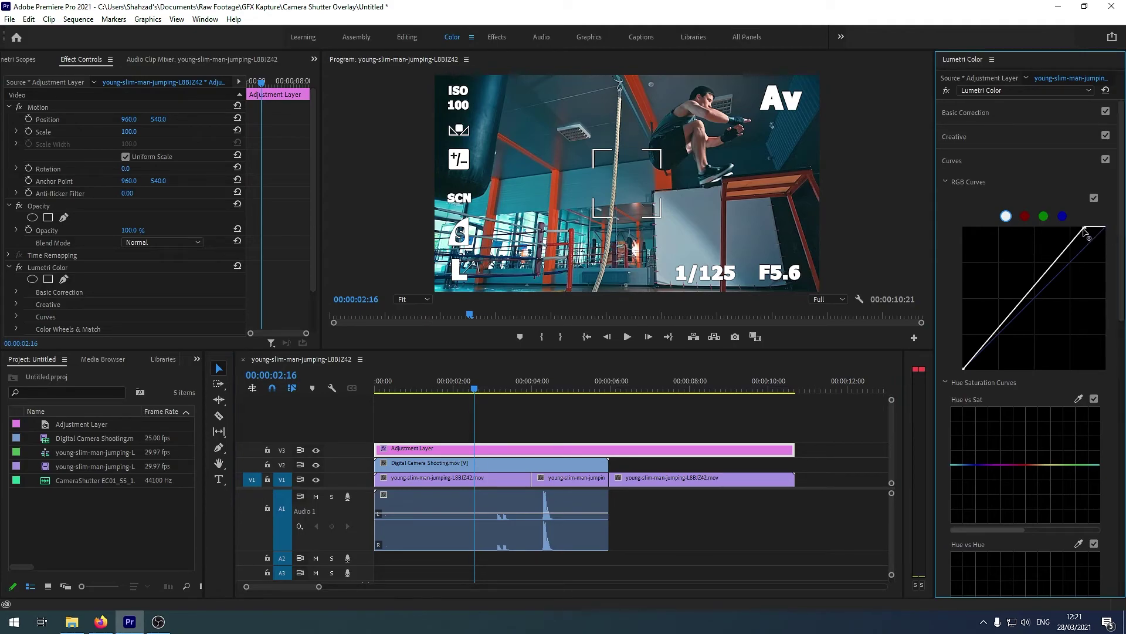
left_click_drag(1088, 233, 1081, 209)
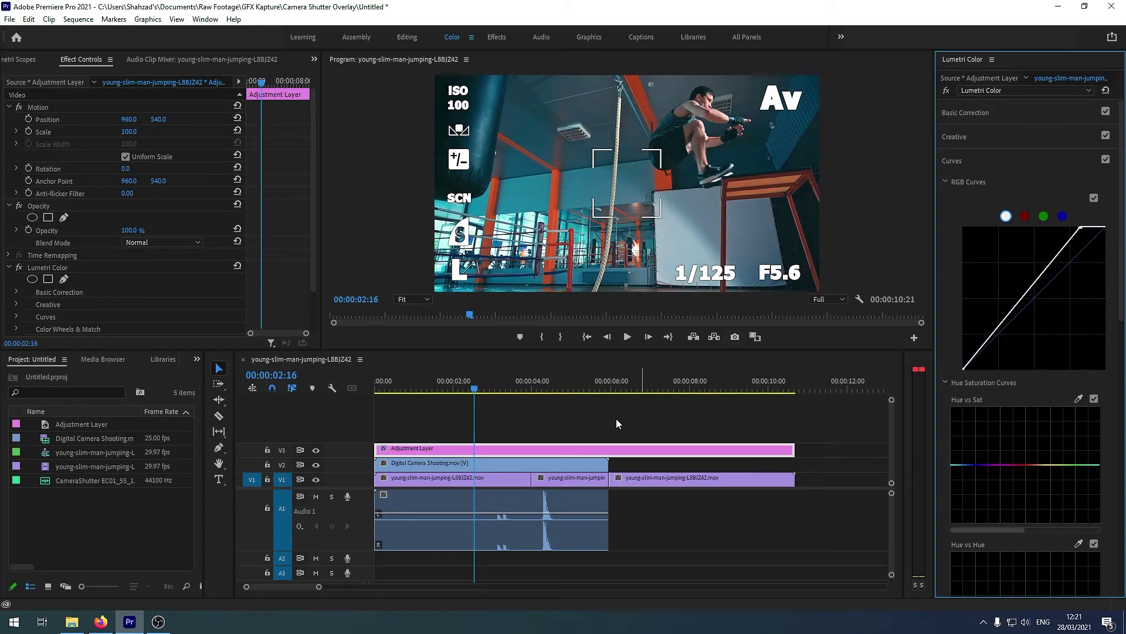
left_click_drag(474, 391, 398, 398)
key("space")
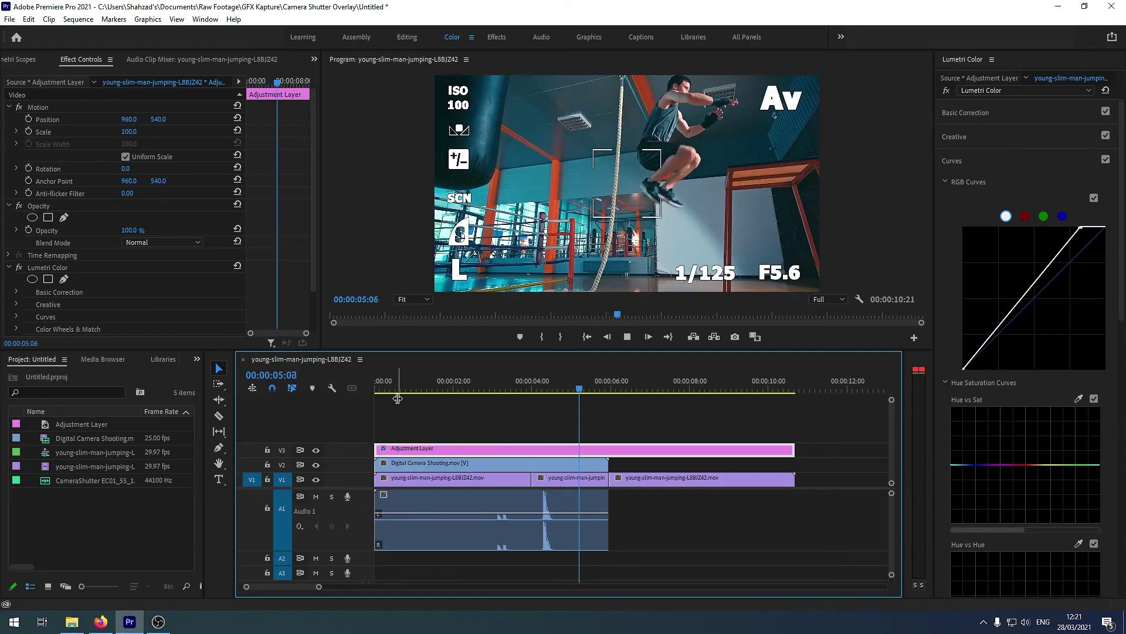
key("space")
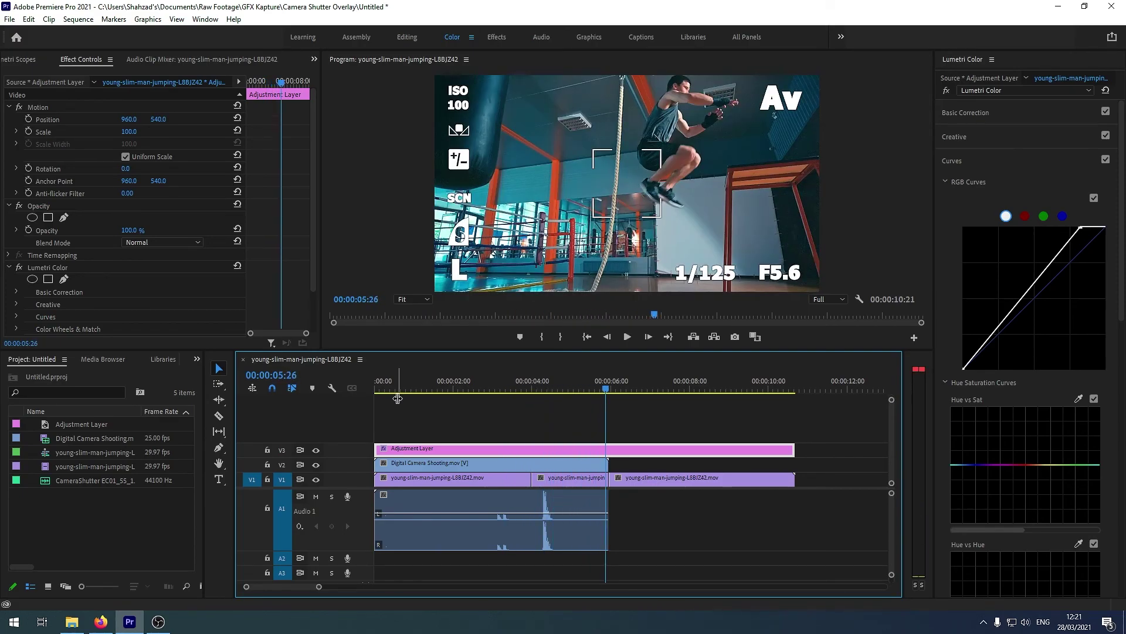